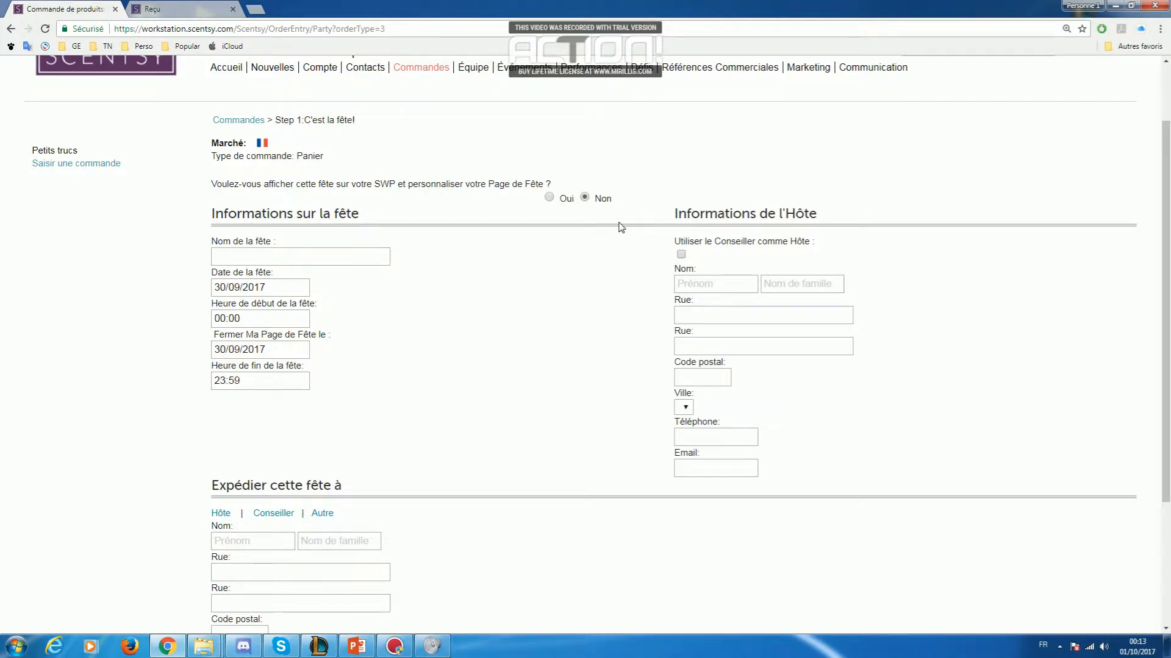
- Name the party test2 in the party information
click(320, 261)
text(test2)
click(486, 378)
- Use the consultant as the party's host and set the shipping address to the host's (Hôte)
click(681, 256)
click(693, 284)
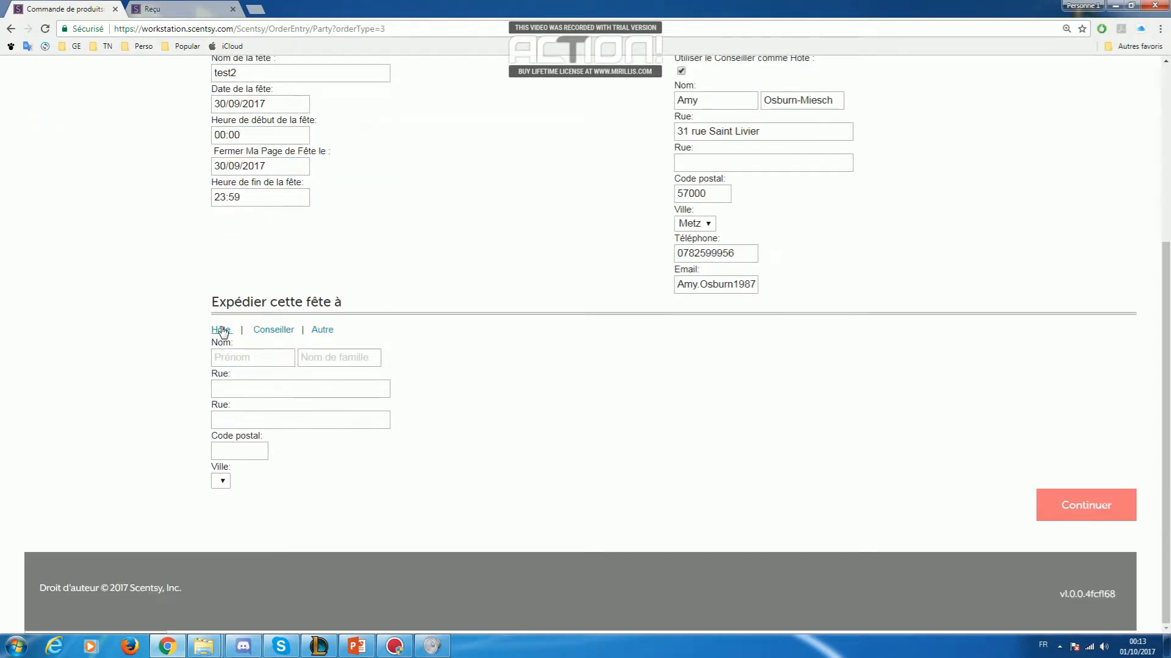
click(222, 330)
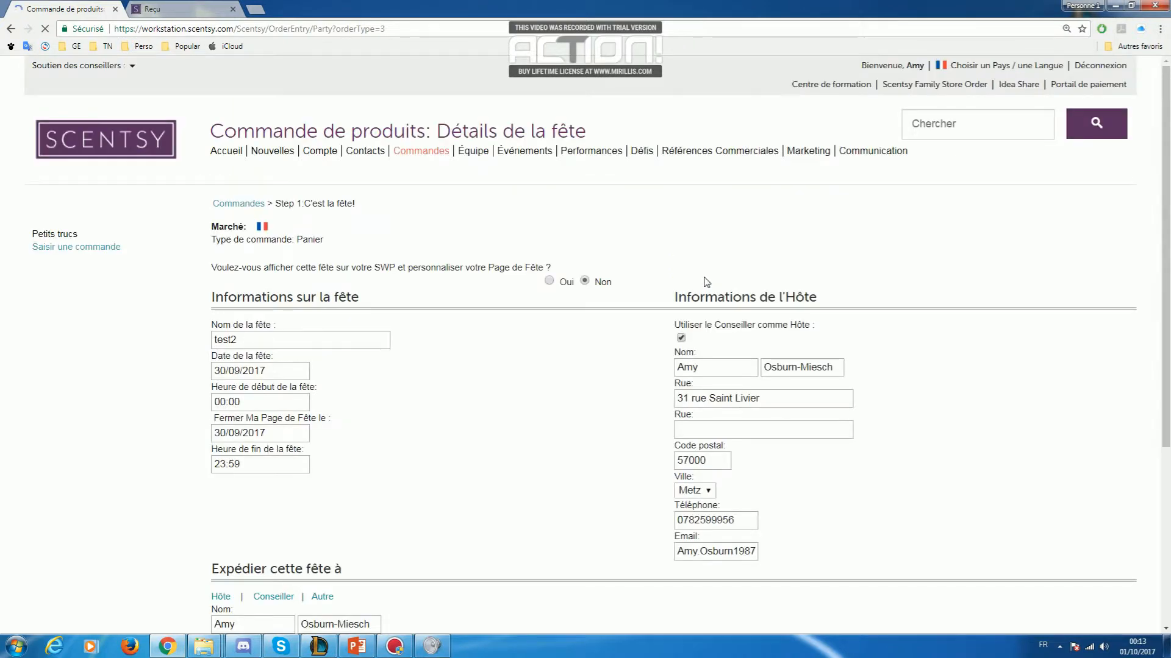
- Check the completed party, host and shipping details and continue to the guest step of the order
scroll(575, 382, down, 3)
scroll(539, 344, down, 2)
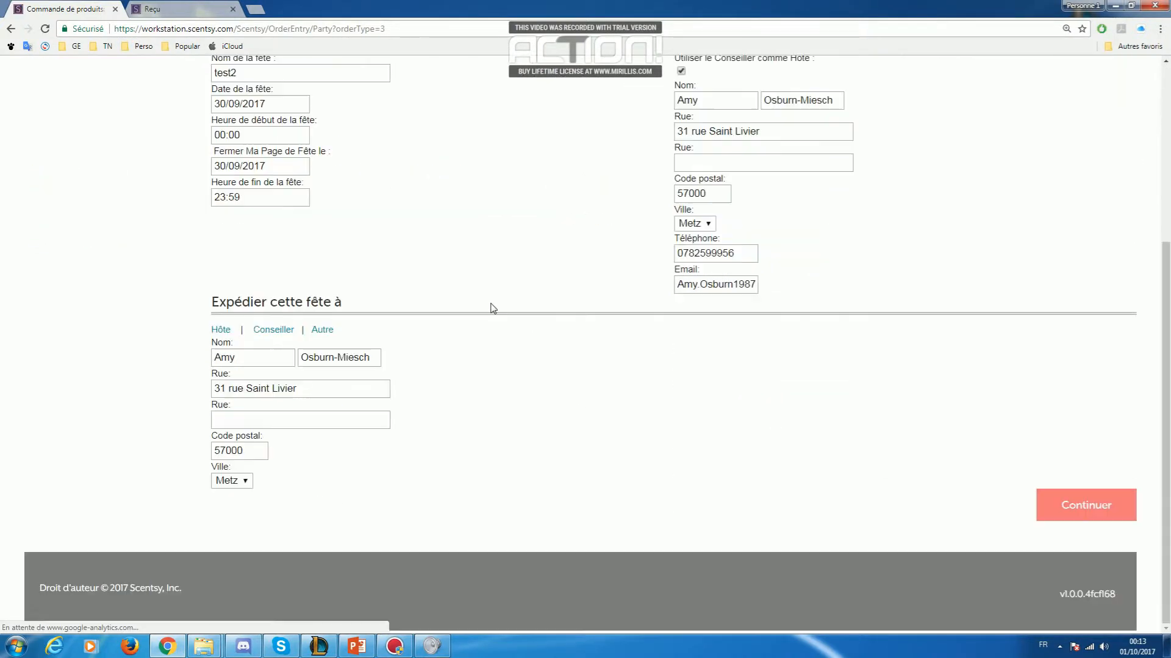
scroll(438, 213, up, 2)
scroll(437, 214, up, 3)
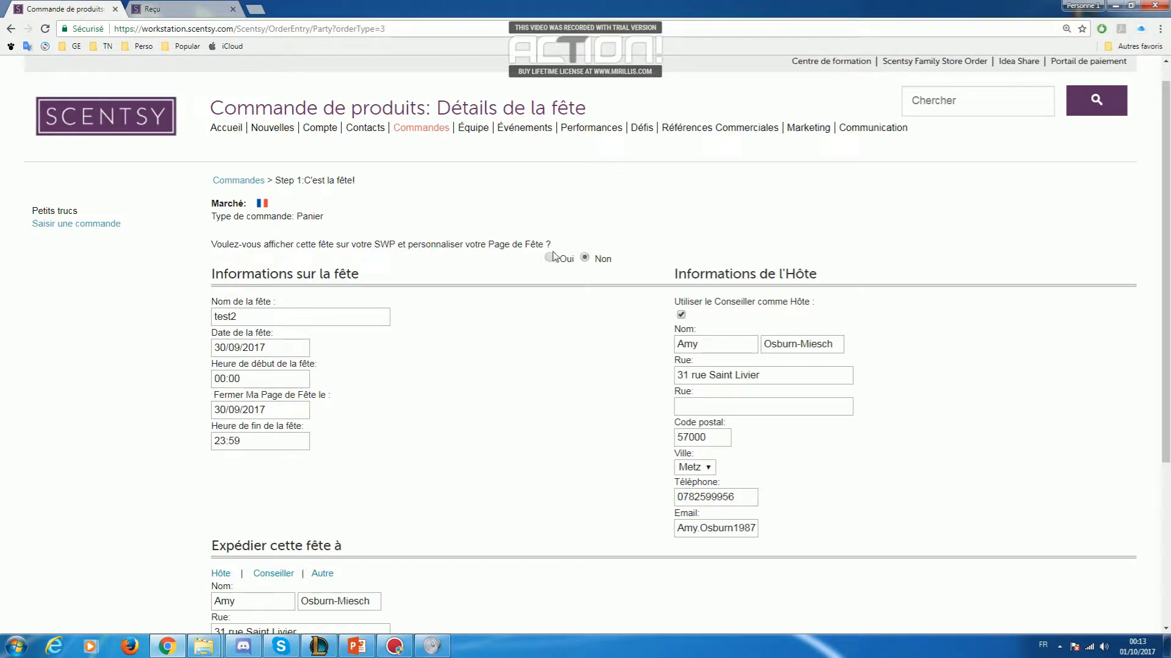
scroll(615, 329, down, 3)
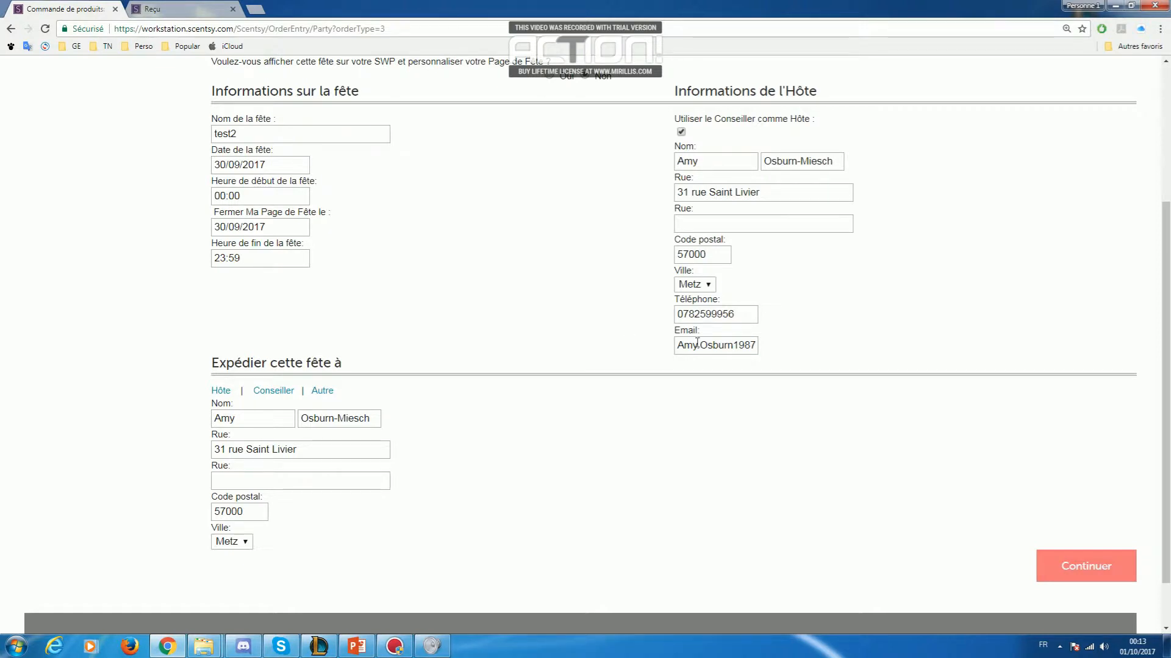
scroll(567, 122, up, 1)
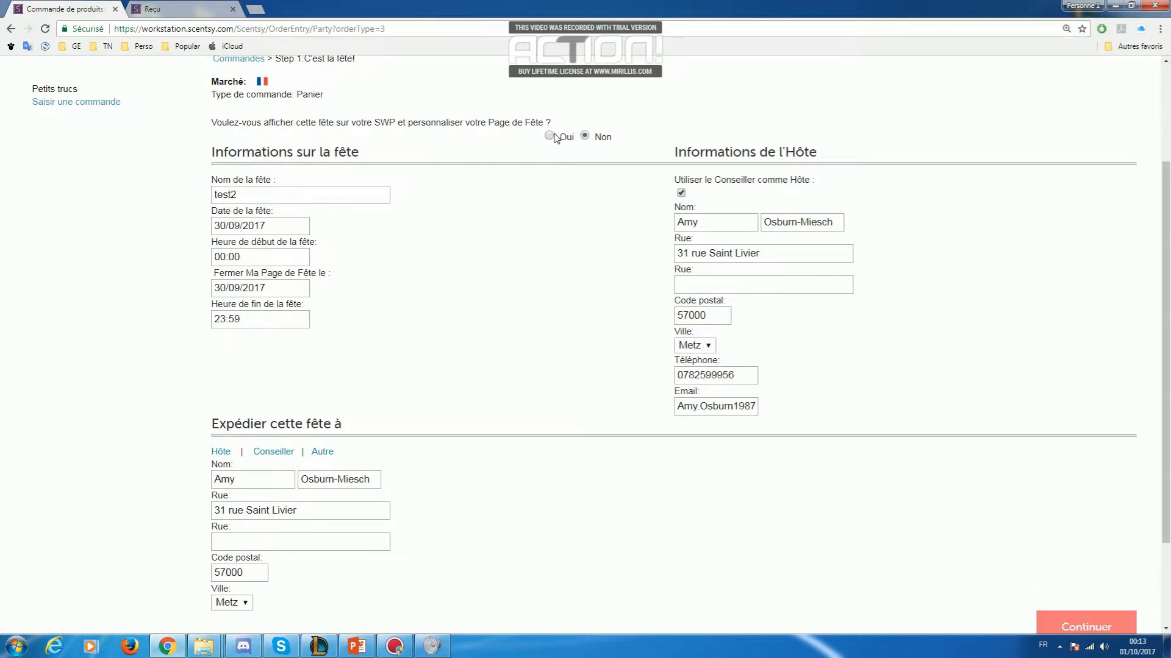
scroll(750, 281, down, 2)
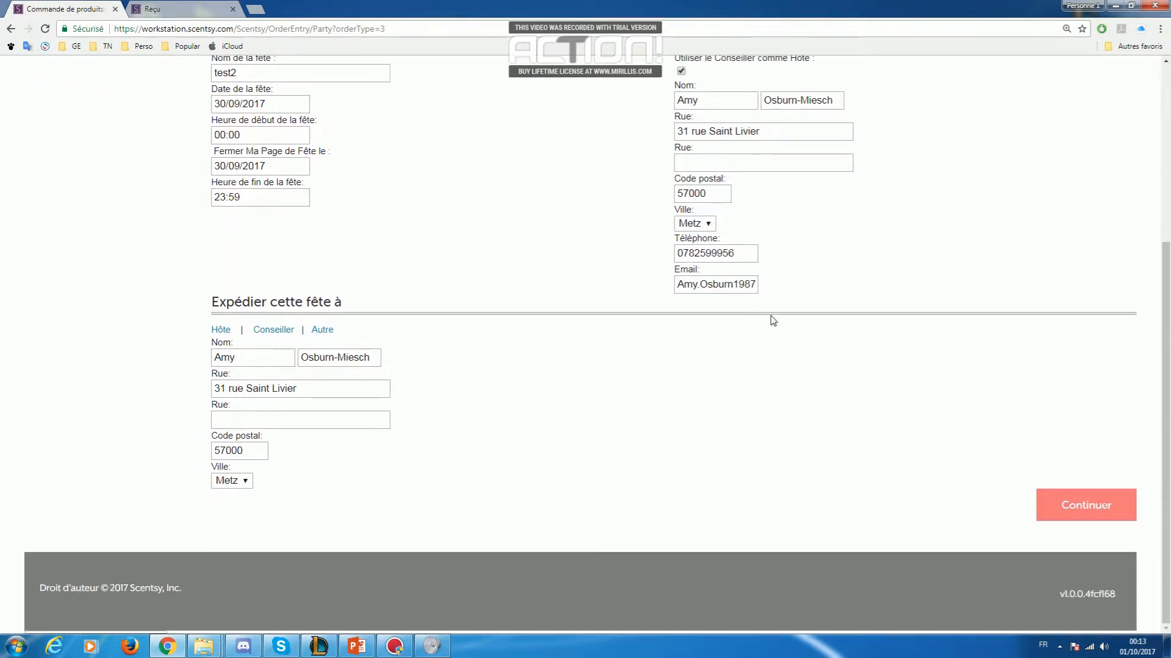
click(1081, 506)
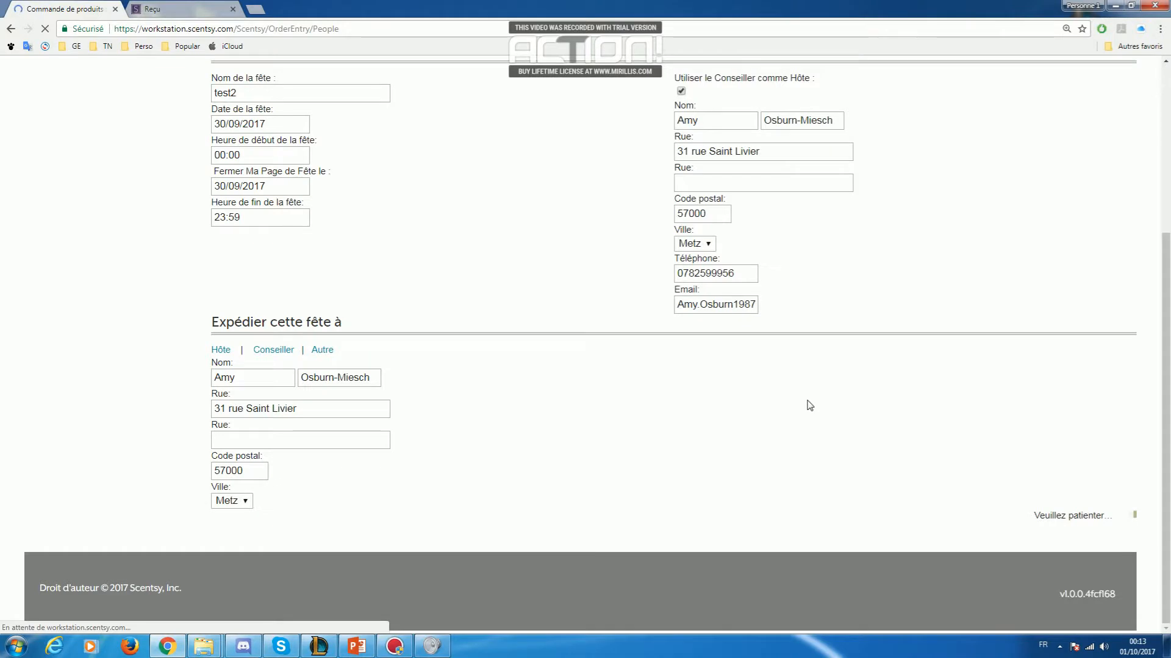
- Examine the order summary's host base, VVP, half-price, perpetual party reward and host credit lines
scroll(421, 368, down, 2)
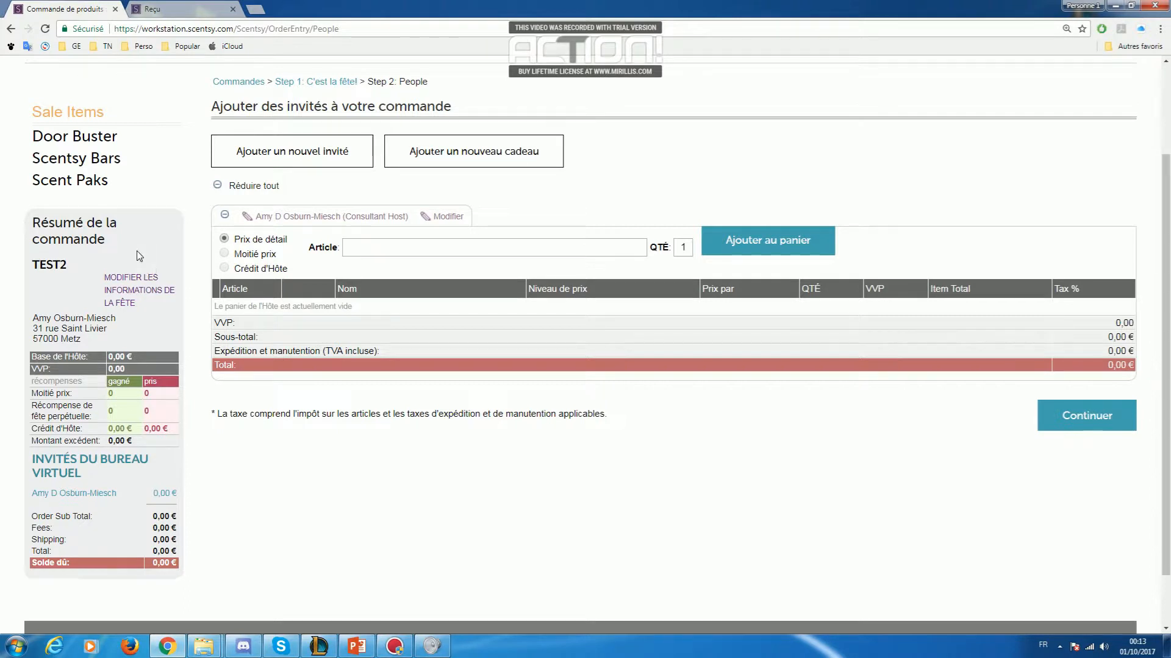
scroll(140, 256, up, 1)
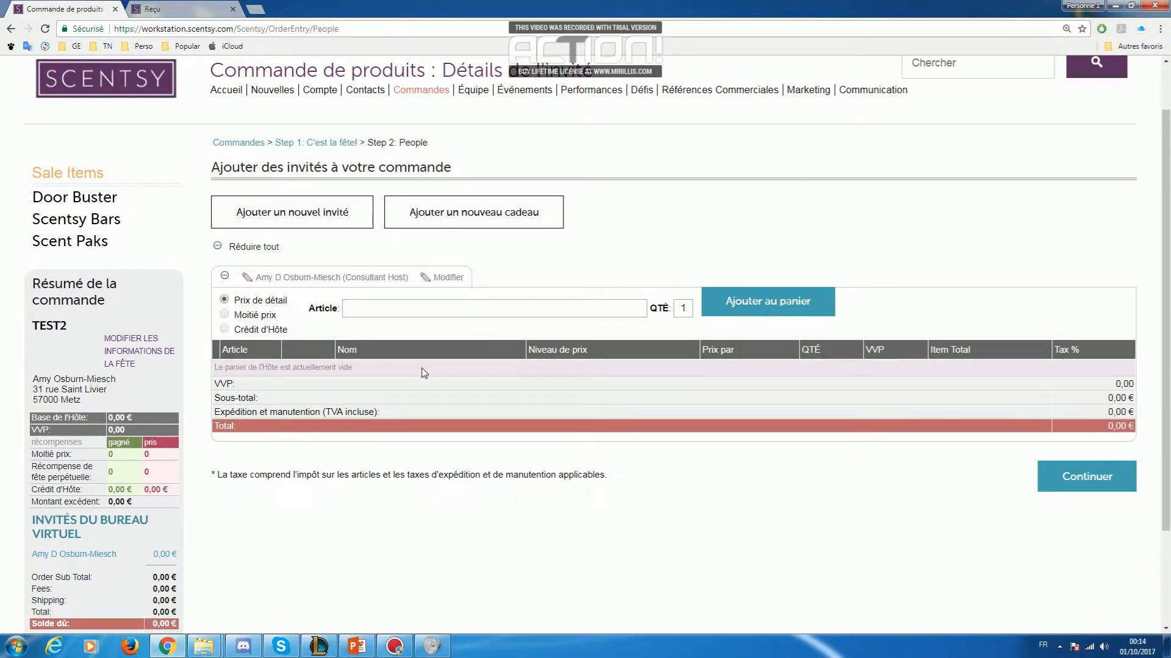
scroll(424, 373, down, 2)
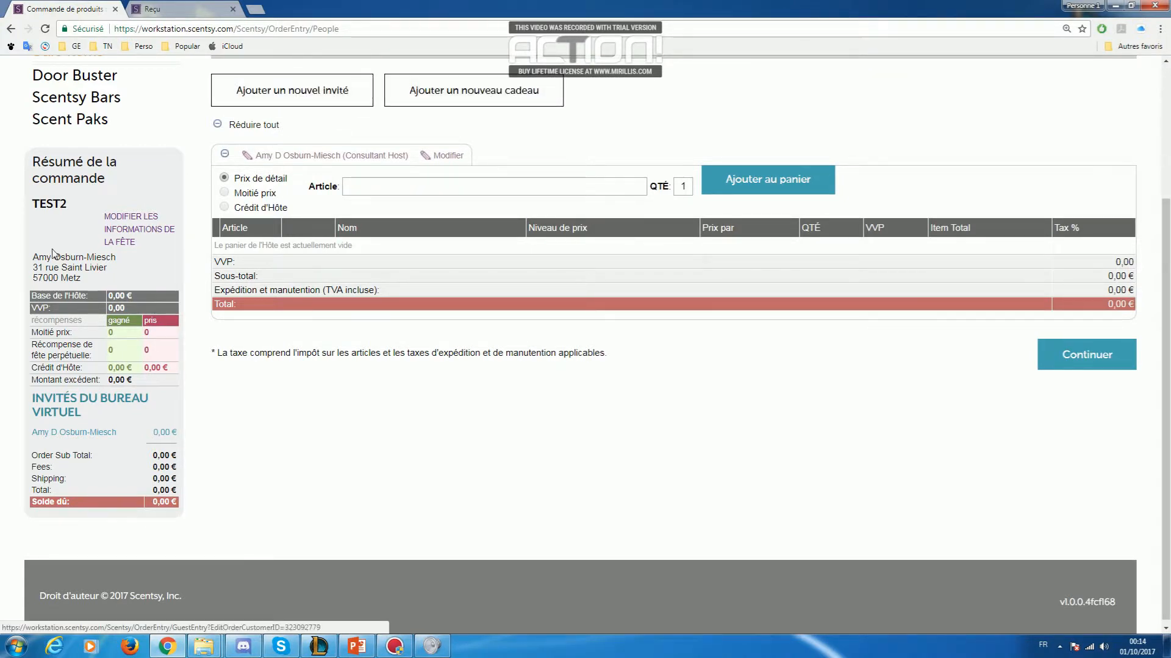
drag(32, 299, 145, 303)
click(33, 305)
click(136, 305)
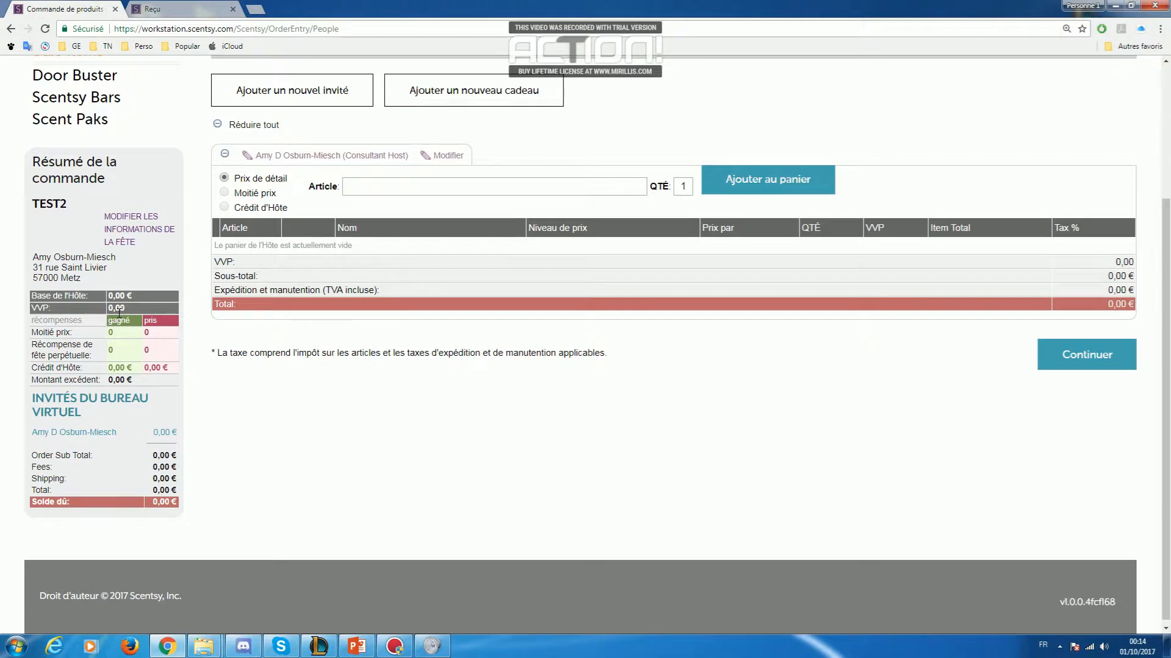
drag(30, 333, 159, 334)
drag(33, 344, 153, 352)
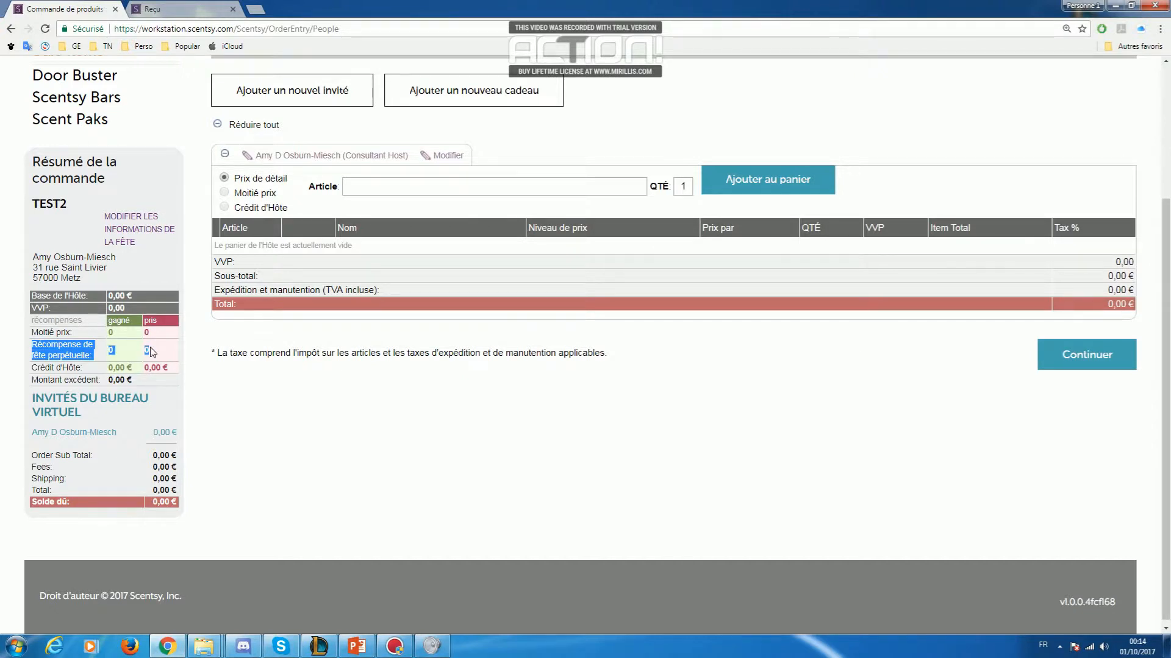
drag(32, 368, 176, 379)
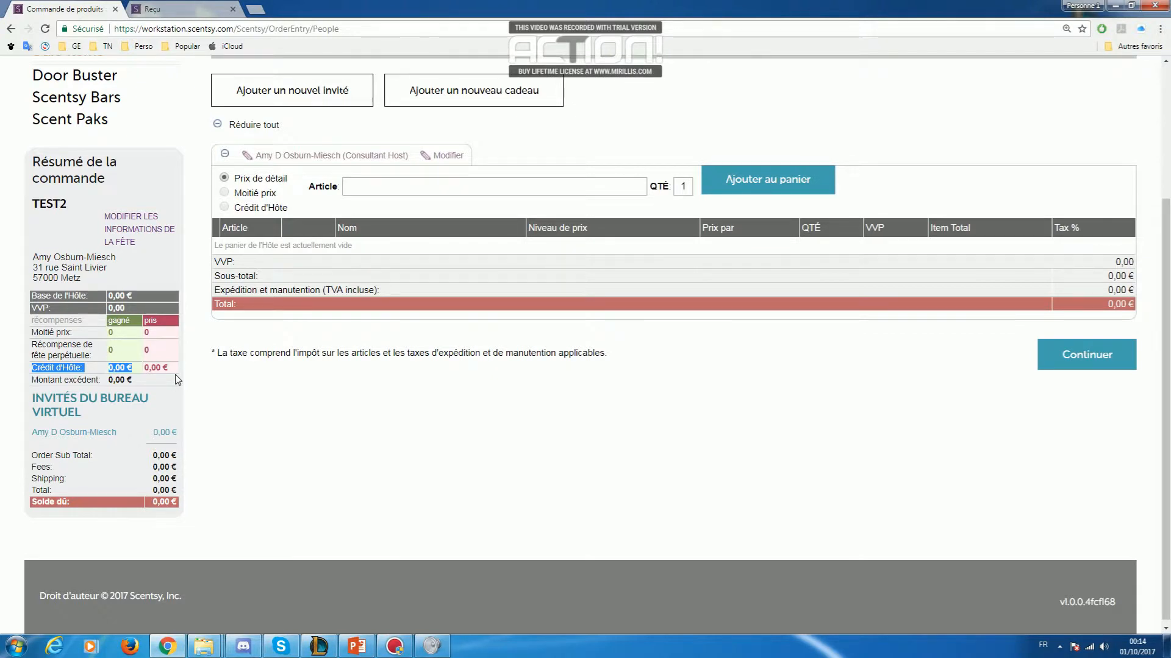
drag(31, 332, 111, 332)
drag(37, 345, 133, 354)
drag(32, 368, 128, 368)
- Add four Stargaze Warmer (44258) to the host's cart at retail price and check the line's VVP and item total
click(383, 191)
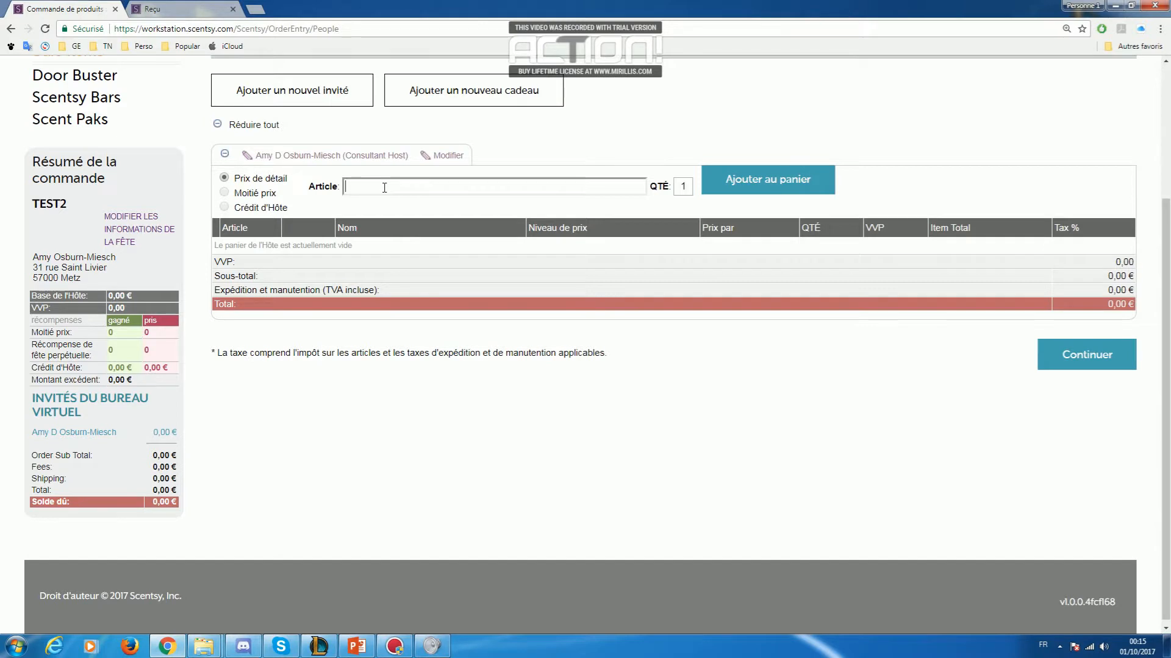
text(stargaze)
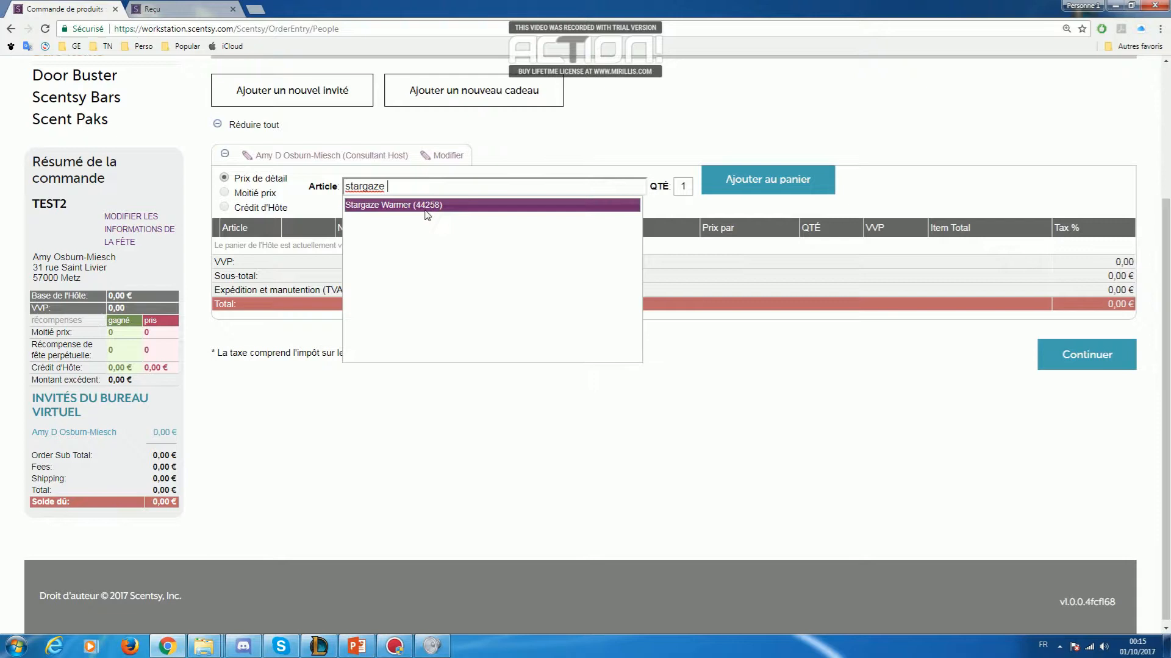
click(427, 212)
double_click(684, 186)
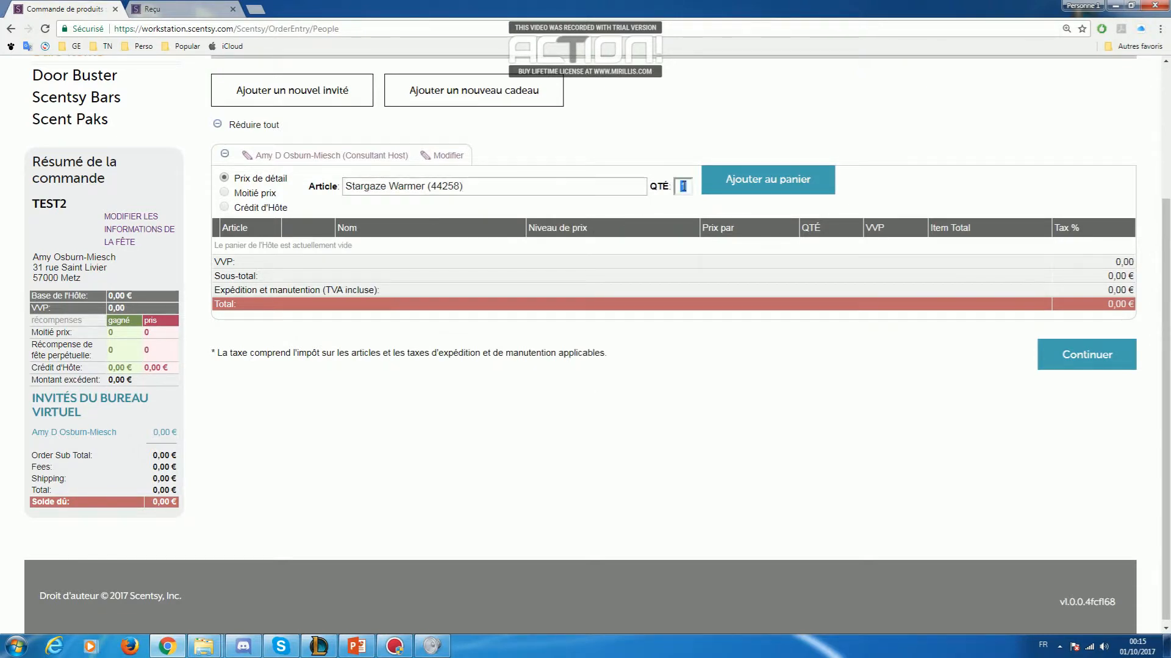
text(4)
click(749, 179)
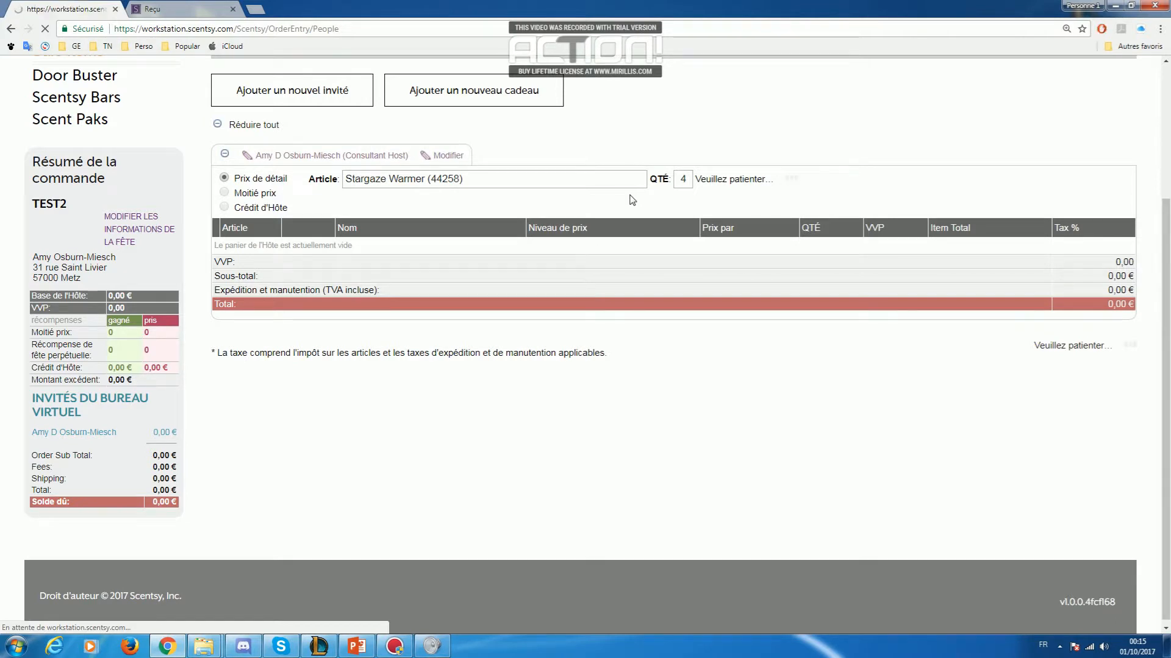
scroll(177, 145, down, 4)
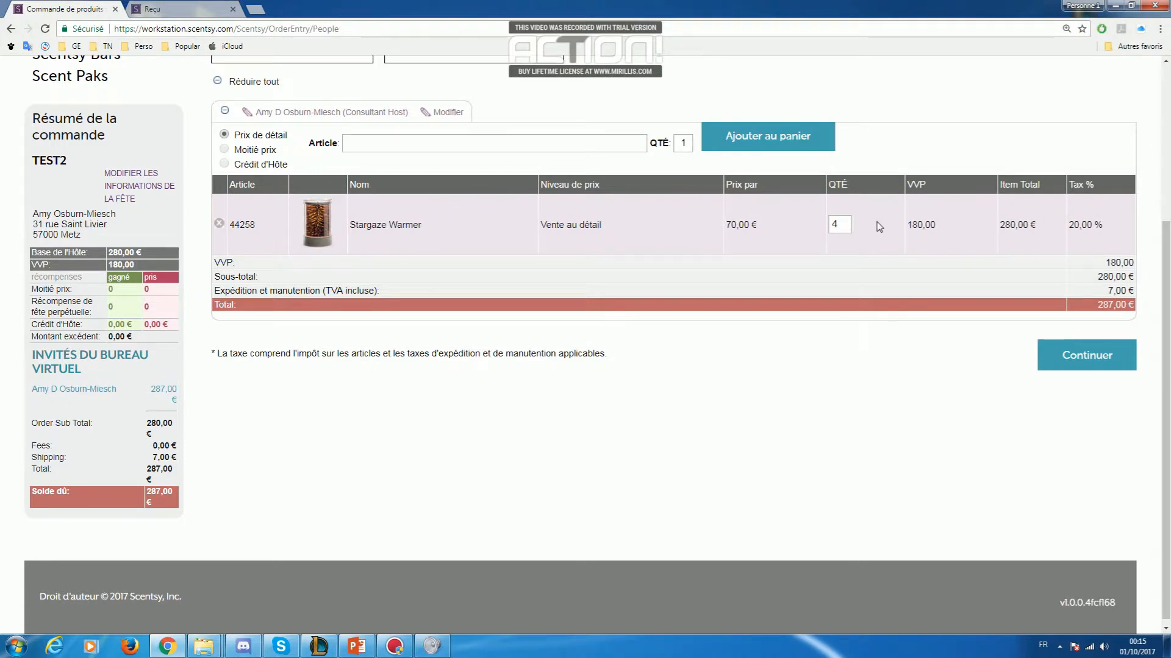
double_click(1026, 224)
drag(964, 237, 902, 226)
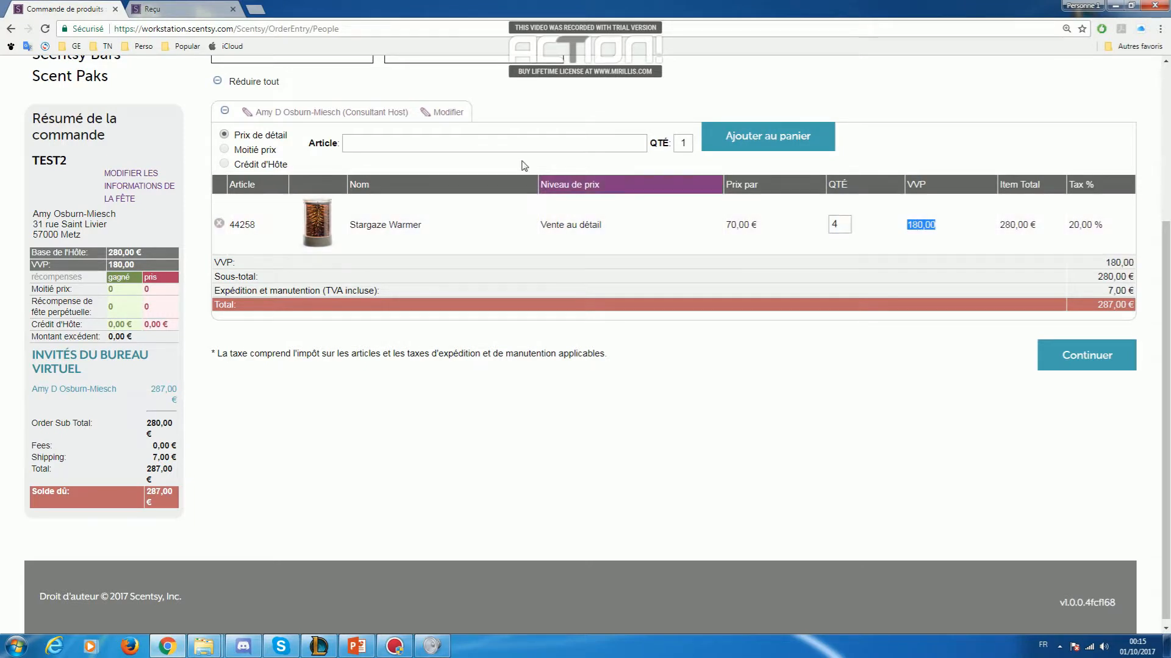
- Add one 6 Barres Scentsy multipack (14849) to the host's cart at retail price
click(381, 145)
text(14849)
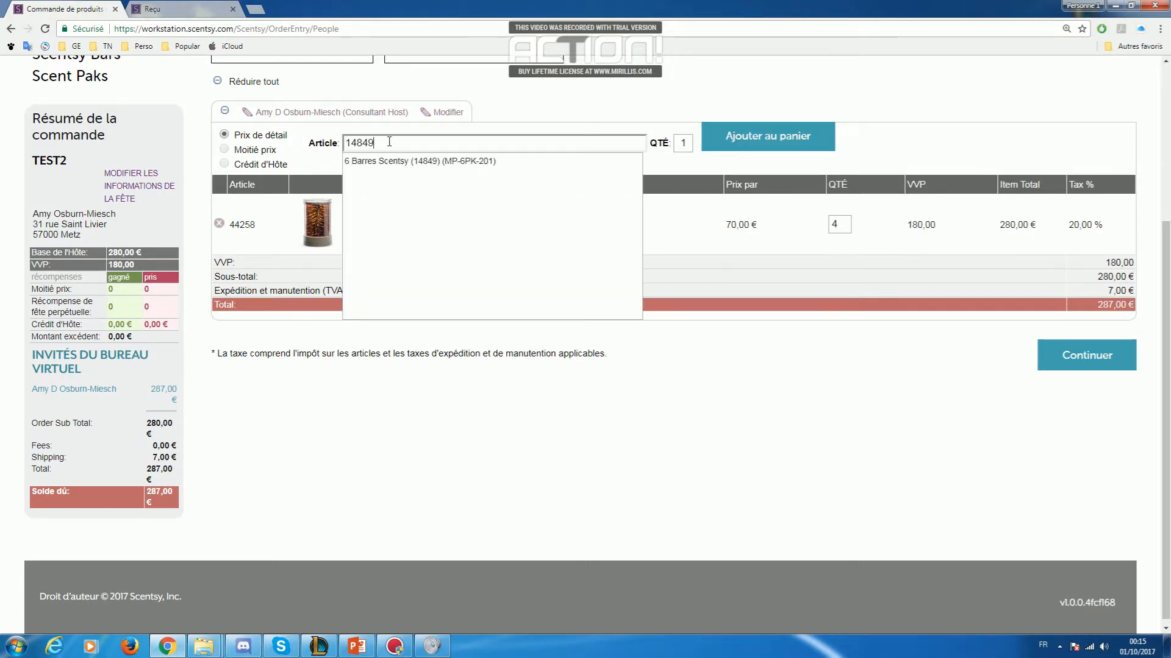
click(361, 163)
text(6 barr)
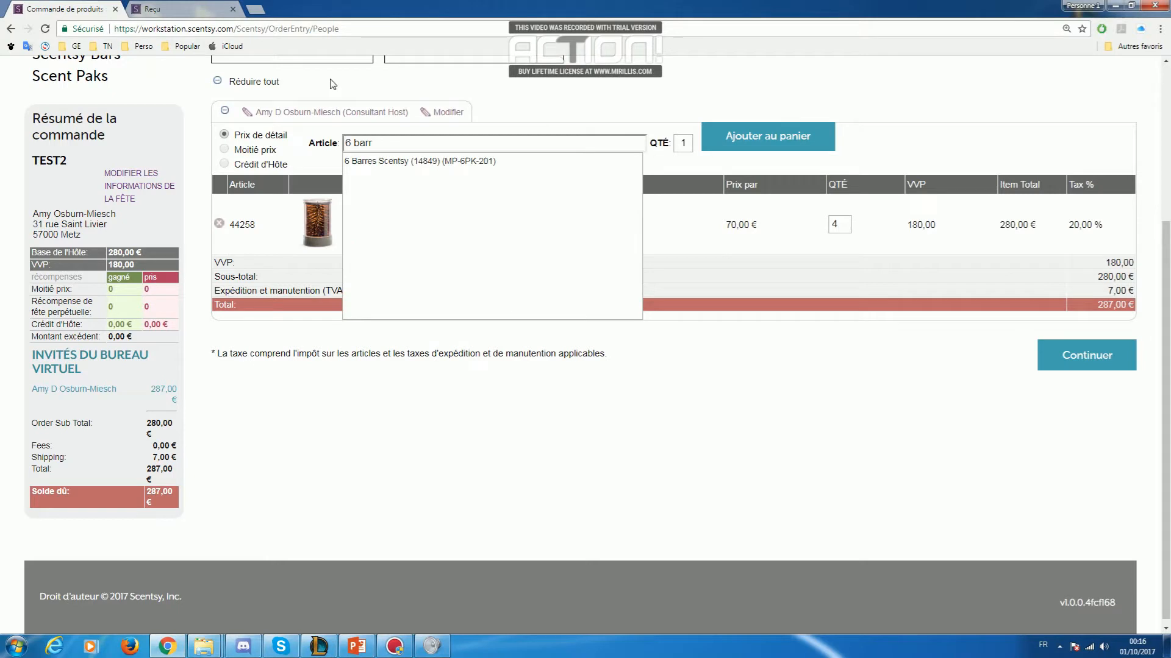
click(418, 162)
click(719, 142)
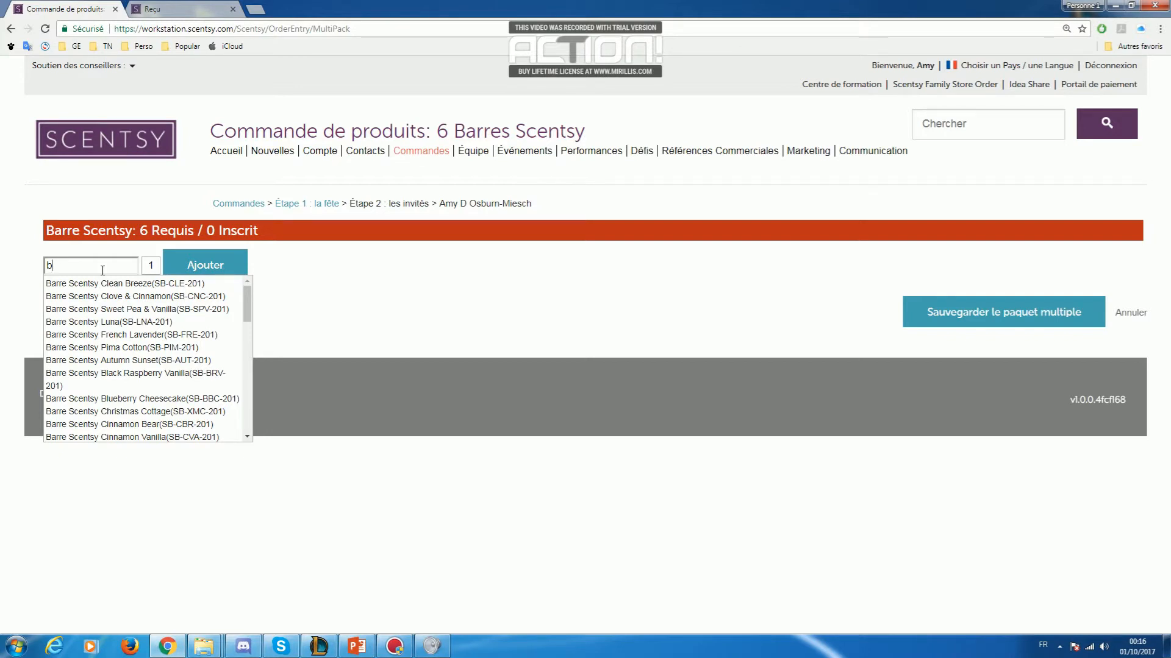
- Fill the multipack with one Barre Scentsy Clean Breeze and five Barre Scentsy Clove & Cinnamon, and save it
click(108, 284)
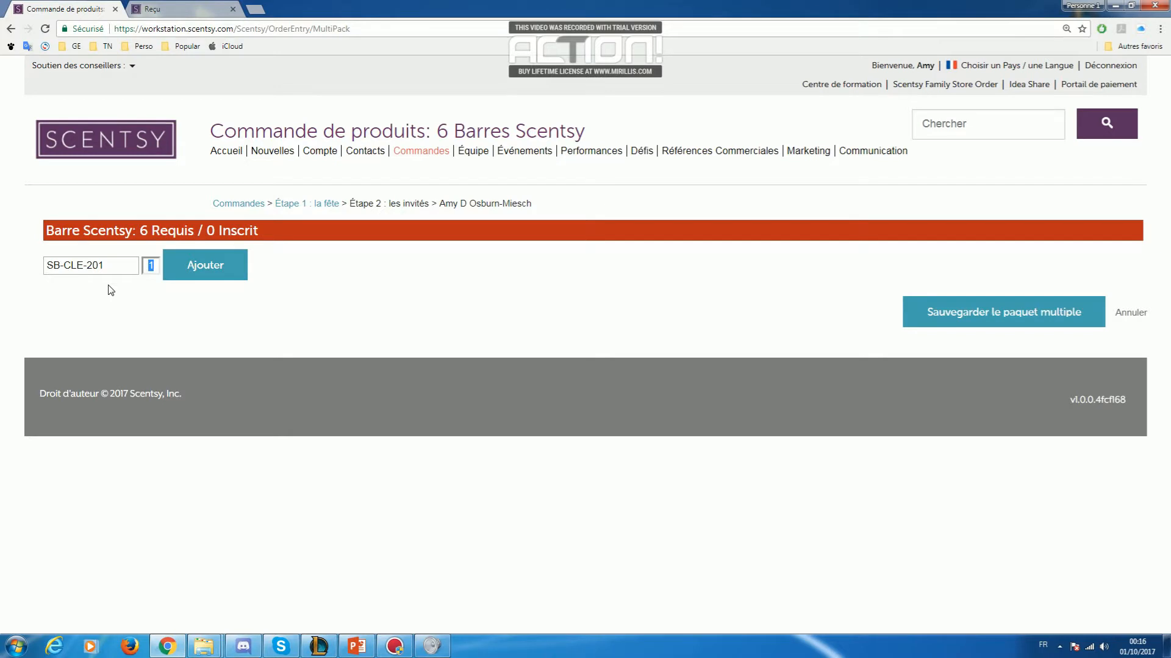
click(189, 271)
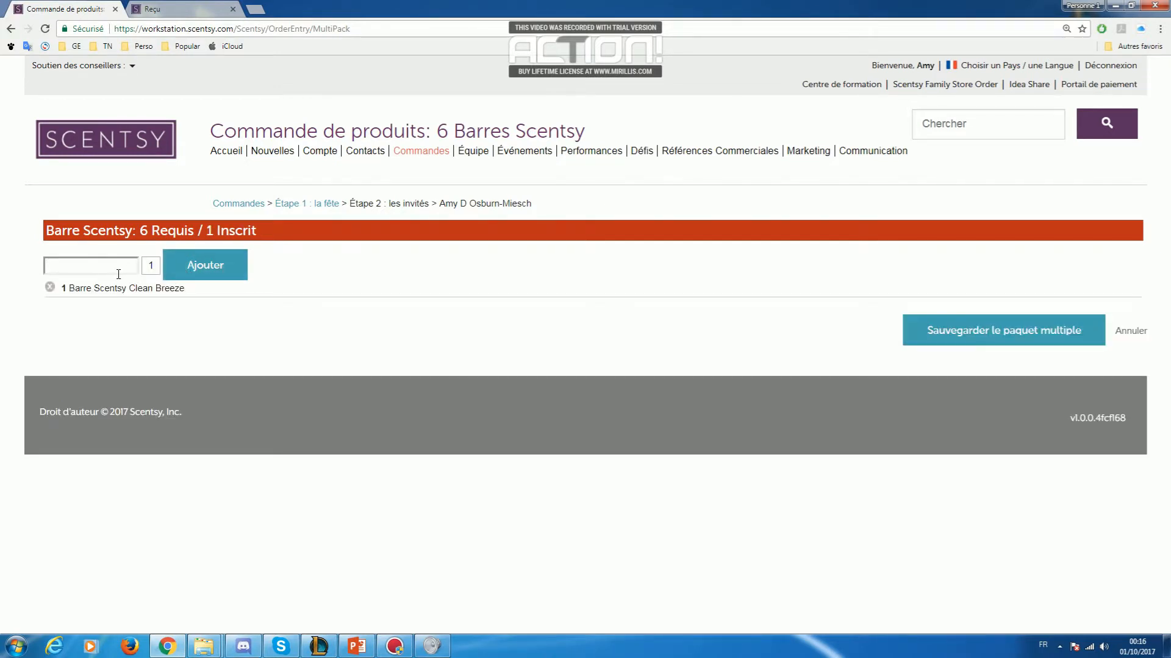
text(b)
key(Down)
key(Down)
key(Tab)
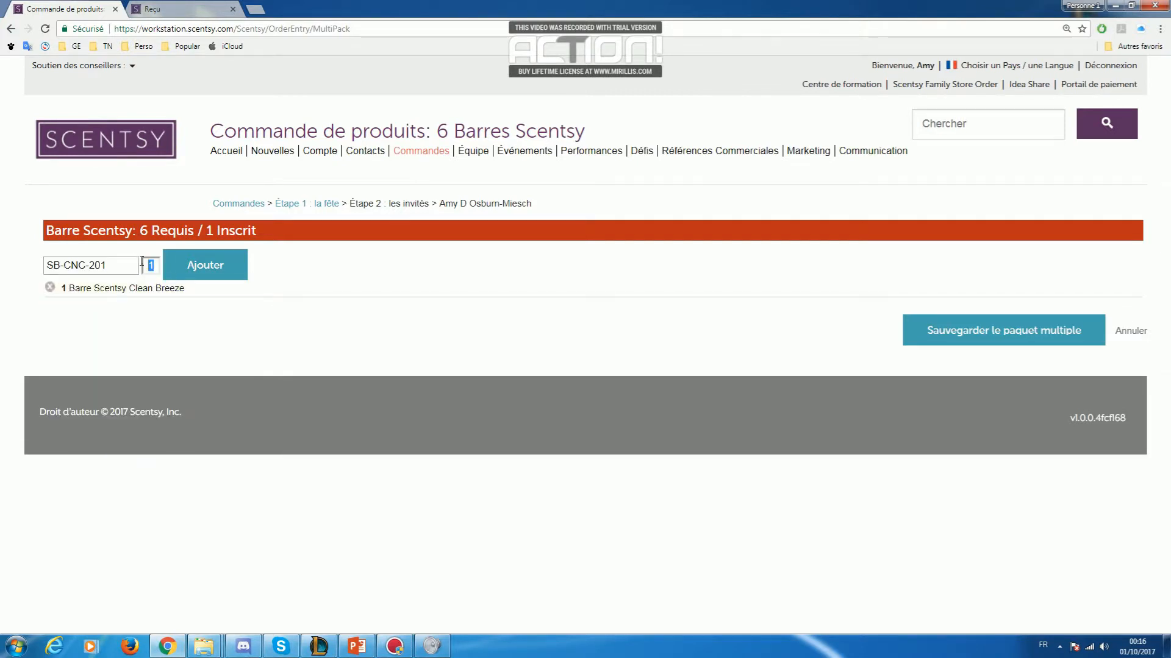
text(5)
click(183, 274)
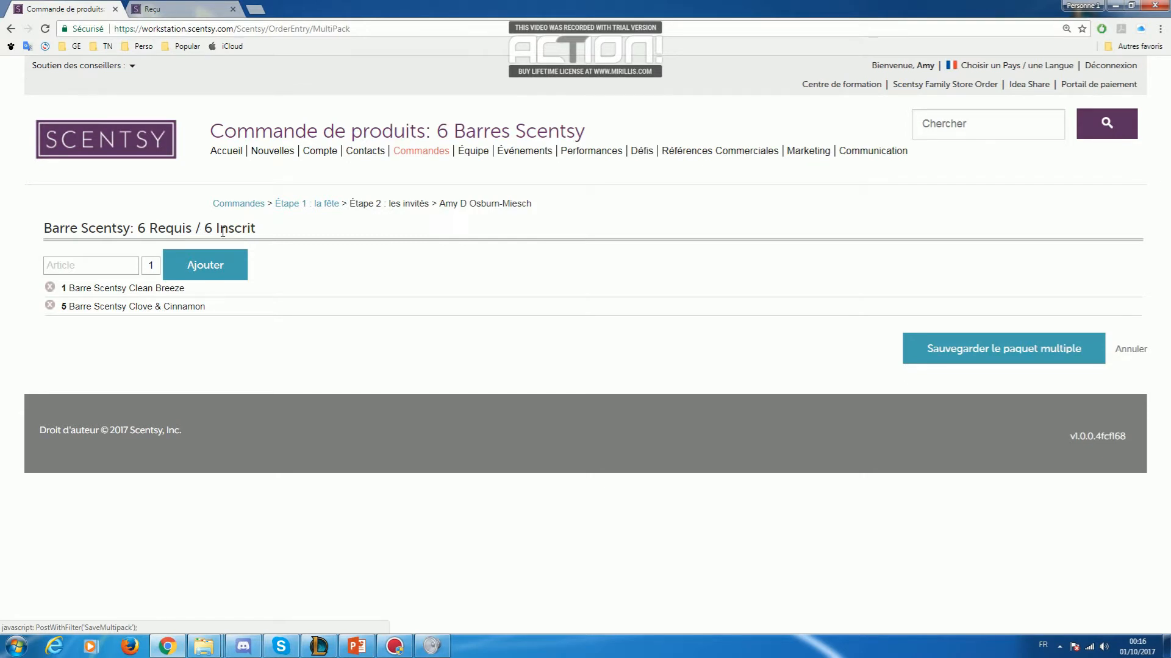
click(949, 349)
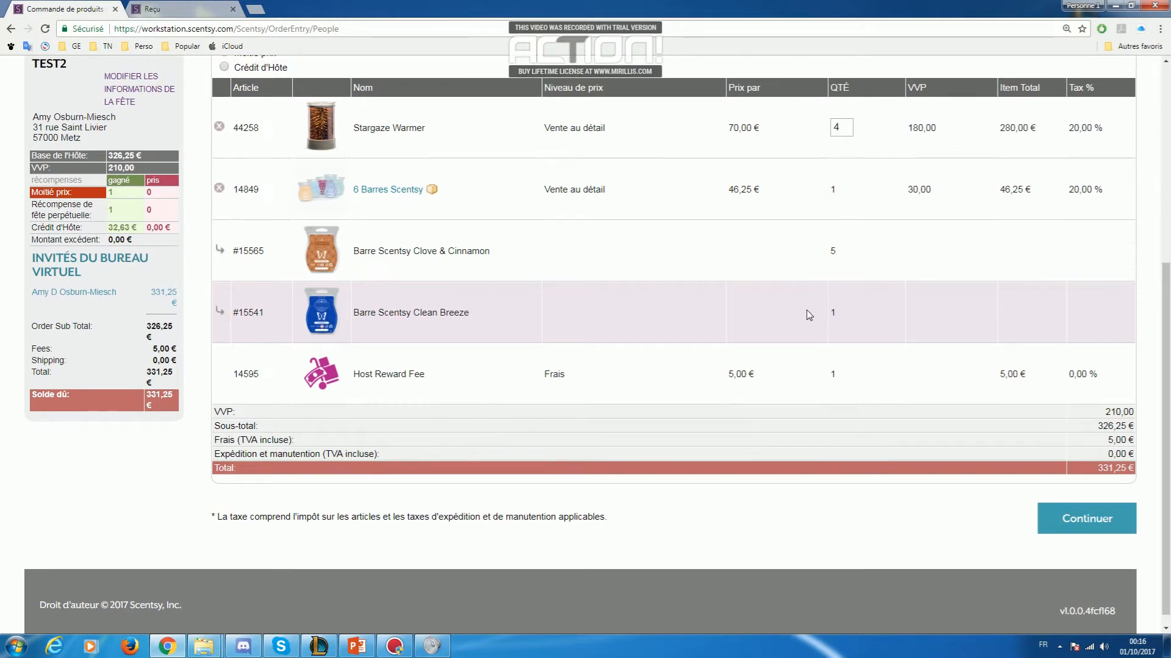
- Review the multipack's VVP and price, the host base and earned rewards in the summary, and the Host Reward Fee line
scroll(808, 315, up, 1)
drag(936, 242, 907, 242)
click(793, 253)
drag(760, 243, 733, 243)
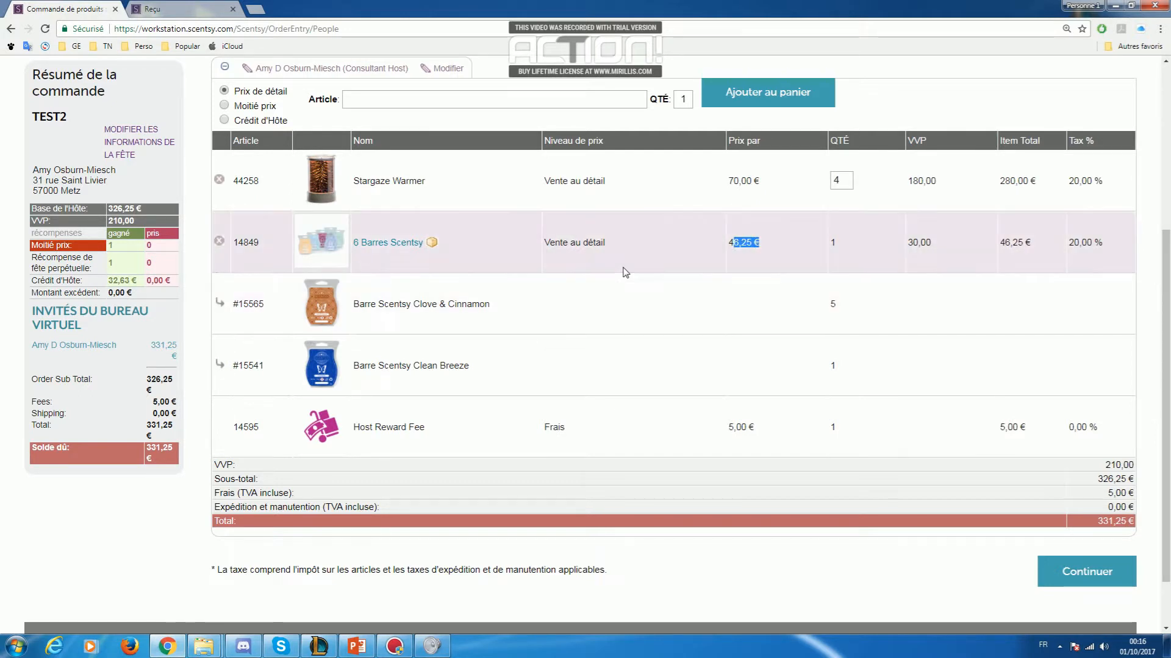
drag(154, 203, 33, 209)
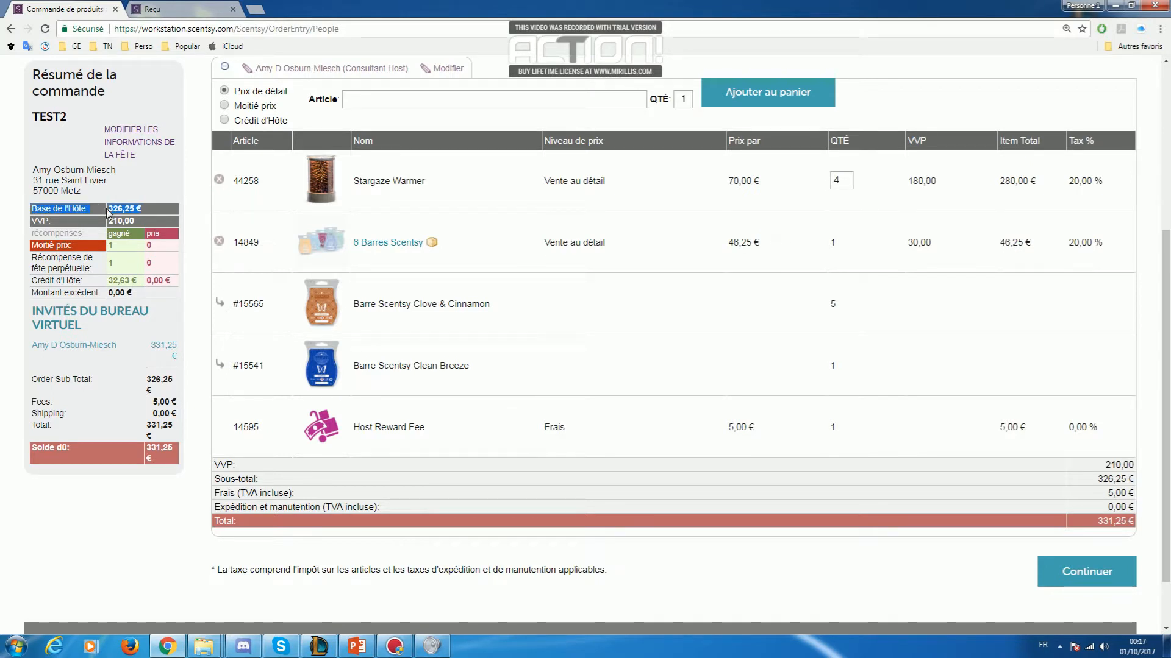
drag(144, 229, 38, 219)
drag(120, 247, 43, 262)
drag(136, 281, 39, 278)
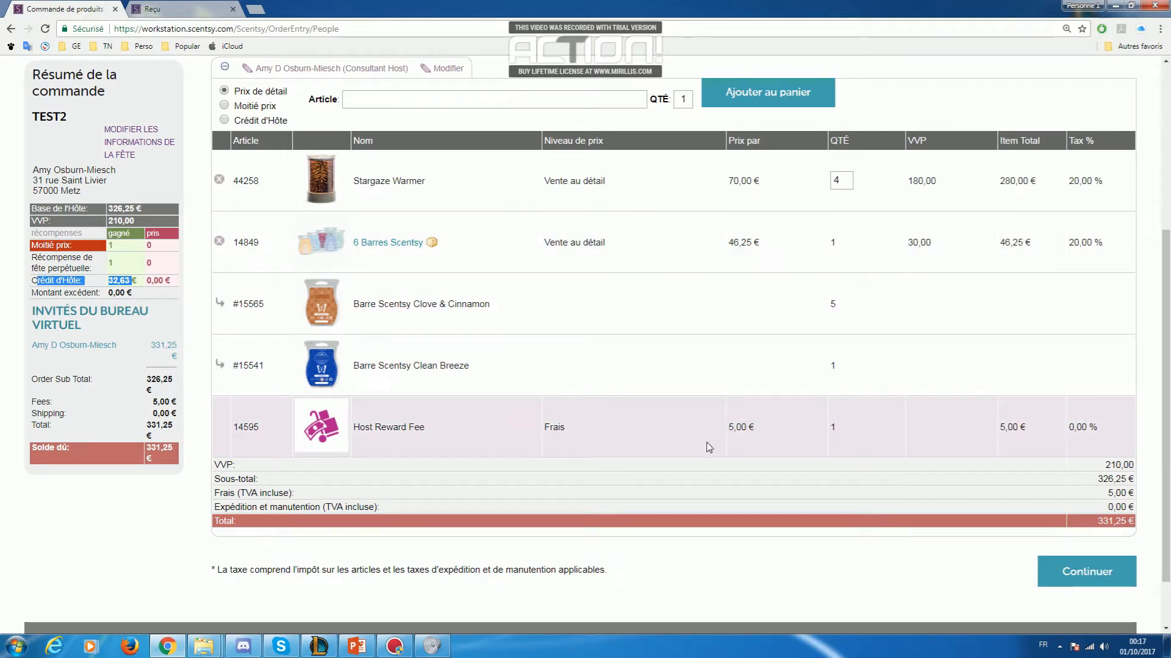
drag(354, 430, 1074, 432)
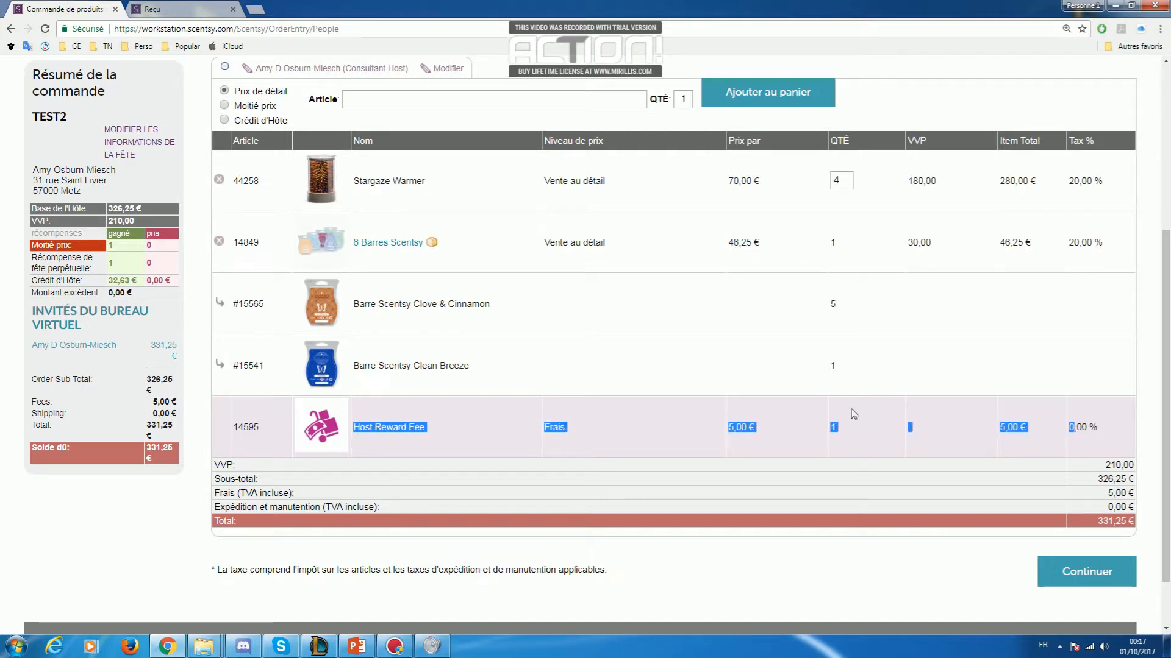
- Add one Stargaze Warmer (44258) to the host's cart at half price (Moitié prix)
scroll(424, 352, up, 2)
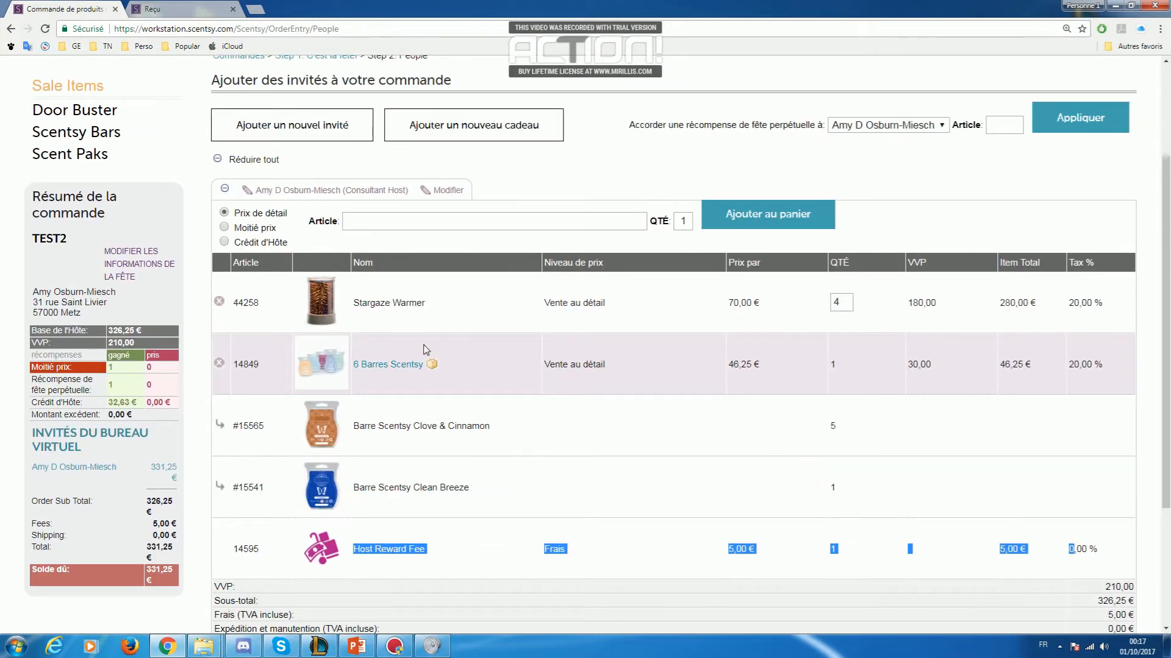
scroll(425, 349, down, 1)
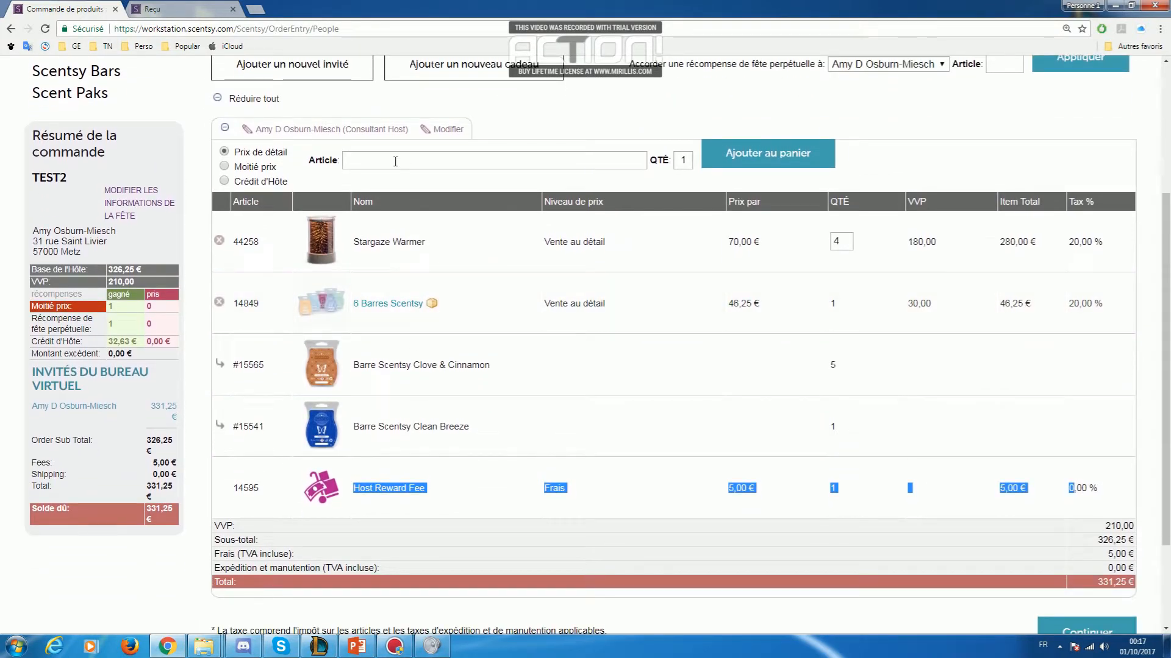
click(224, 167)
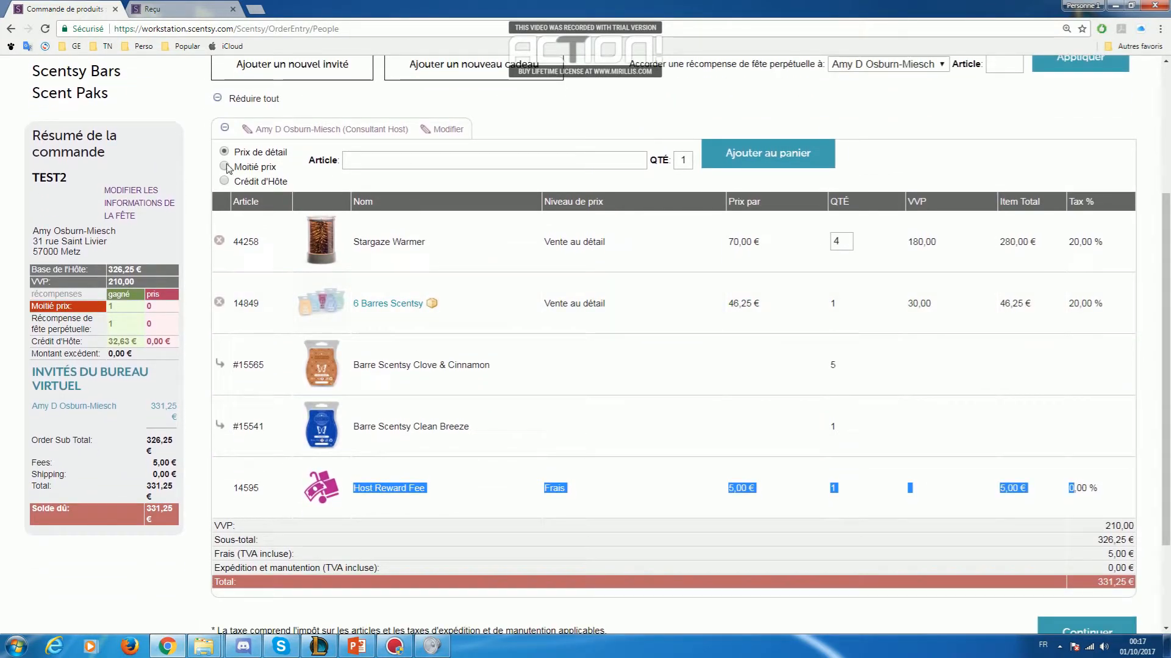
click(369, 166)
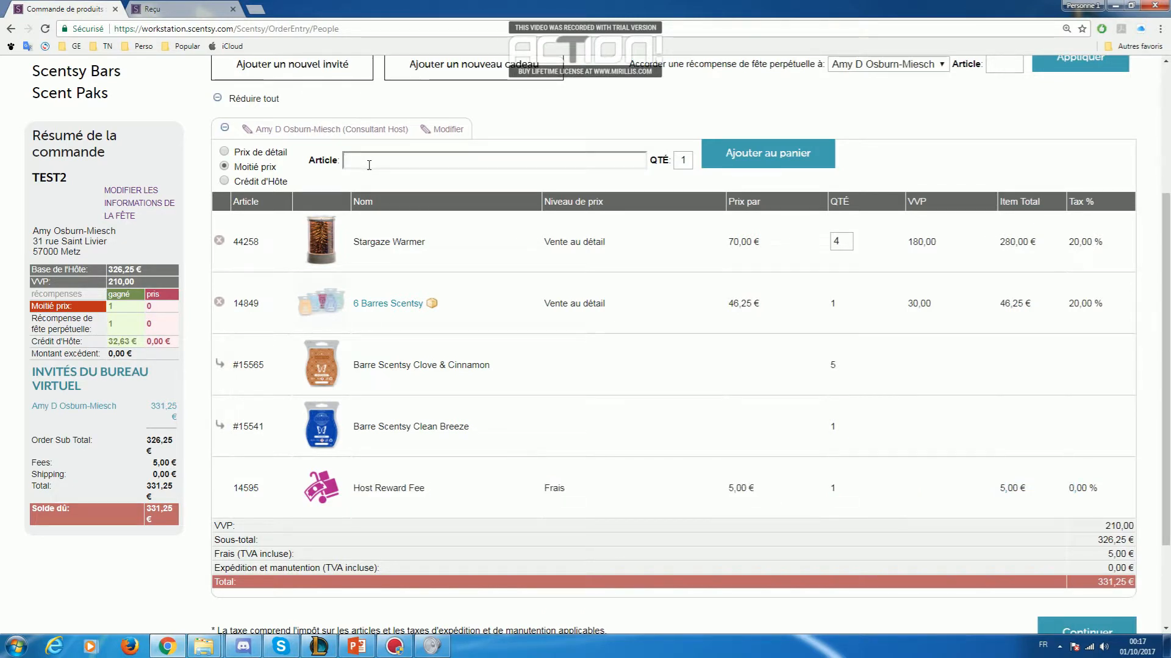
text(Stargaze)
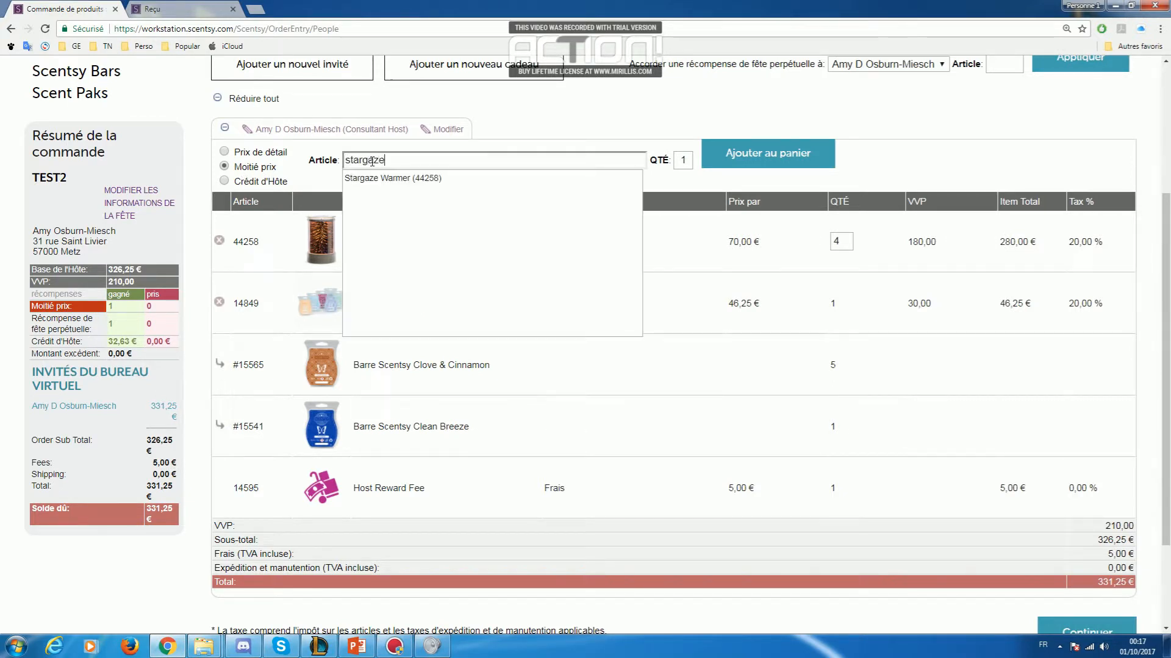
click(415, 178)
click(737, 156)
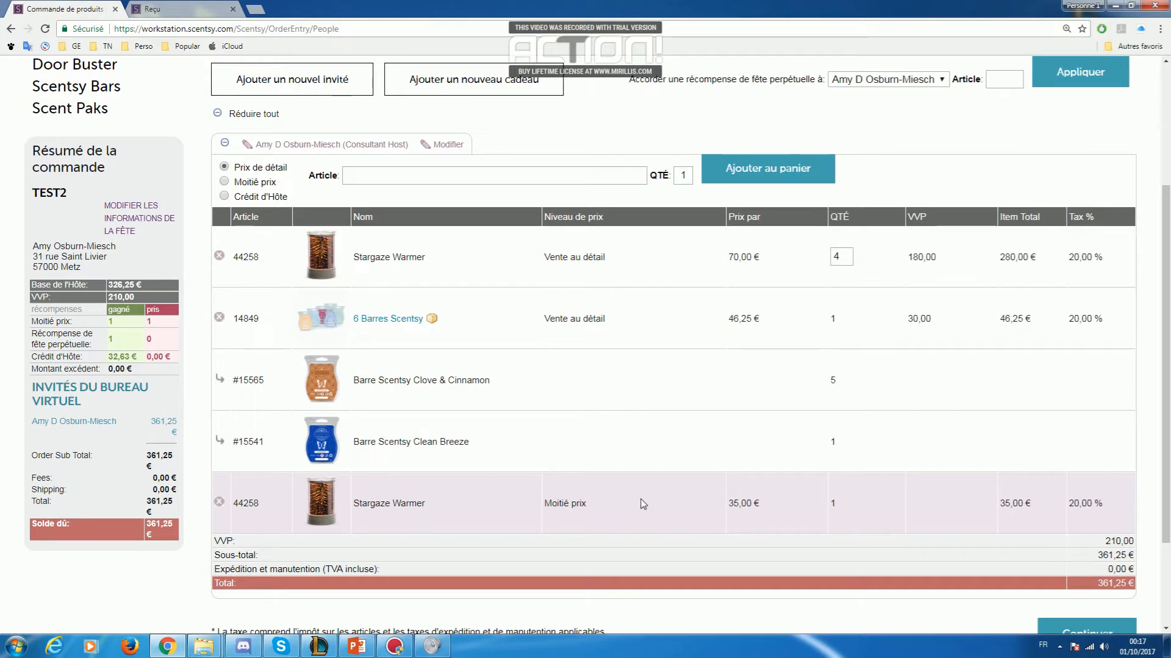
- Compare the Stargaze Warmer's retail and half-price unit prices and check the VVP of the half-price line
drag(727, 256, 732, 257)
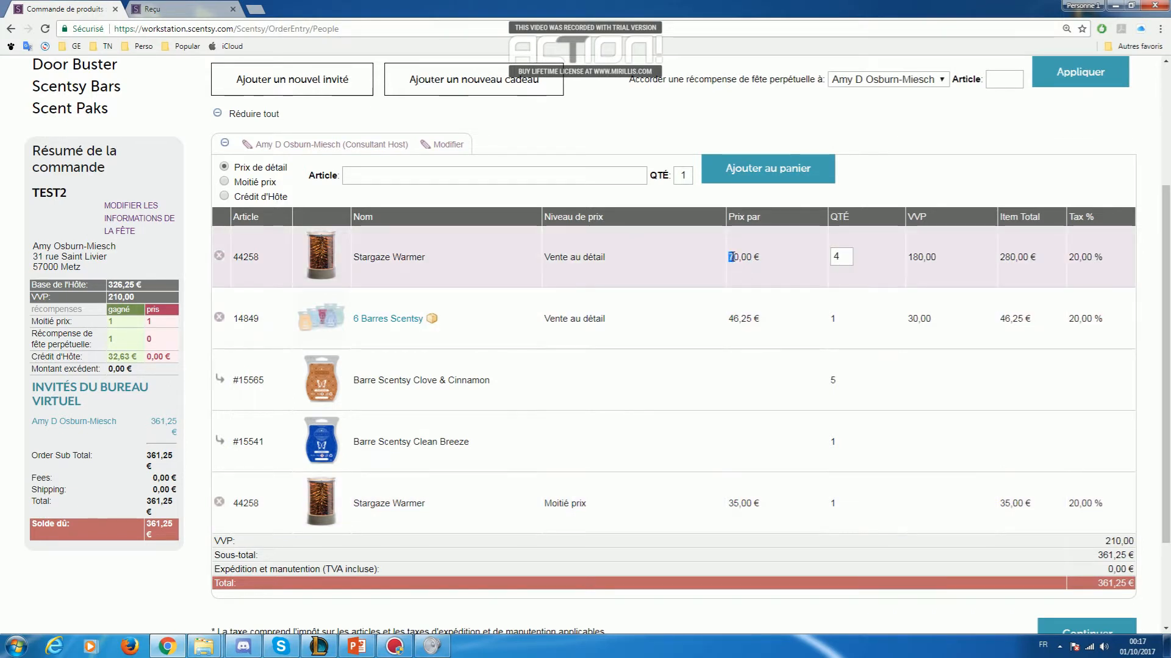
drag(729, 503, 785, 509)
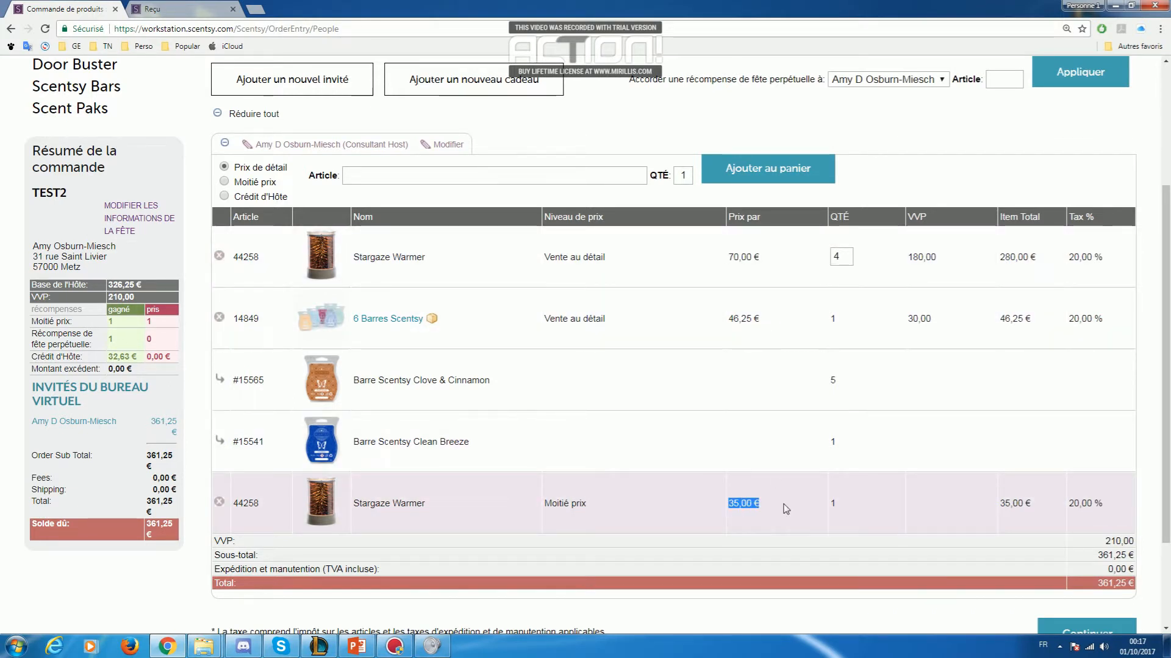
click(922, 511)
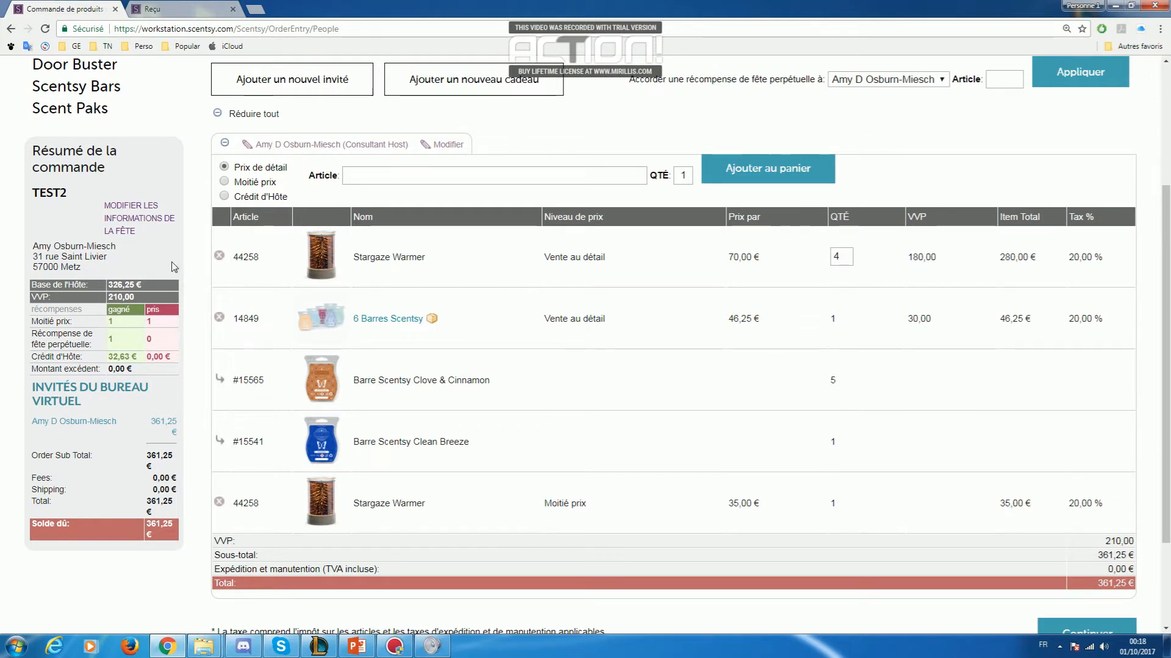
- Check the available host credit and add one Mini réchaud Bali (43094) to the host's cart using Crédit d'Hôte
drag(109, 357, 121, 357)
click(224, 196)
text(mini)
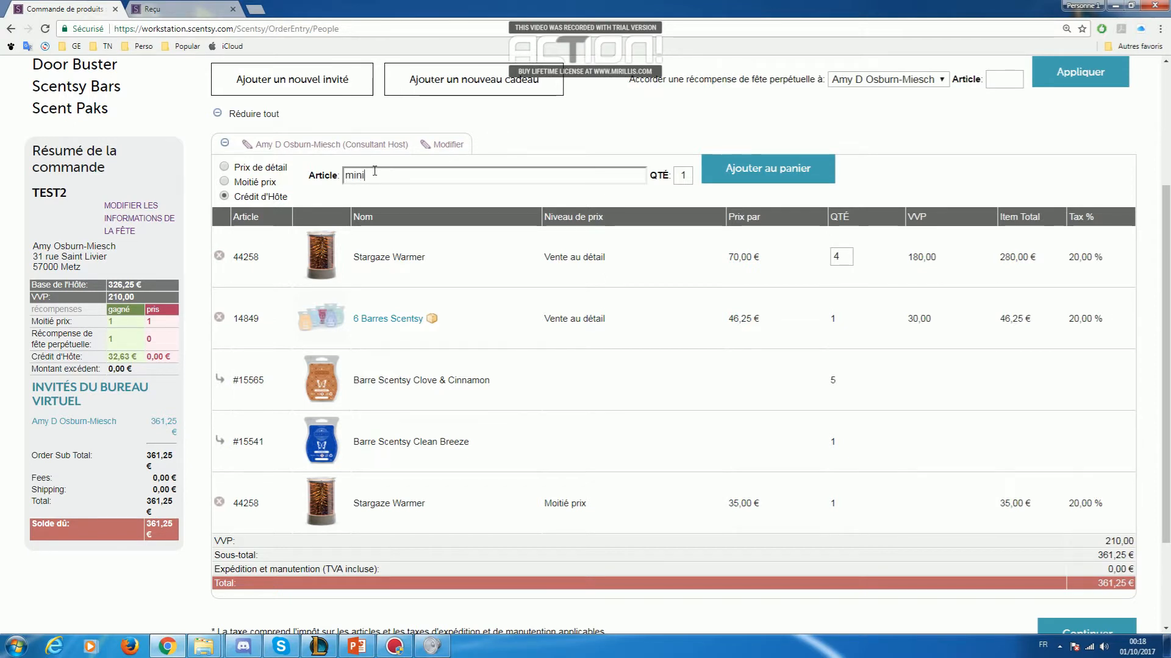
click(388, 194)
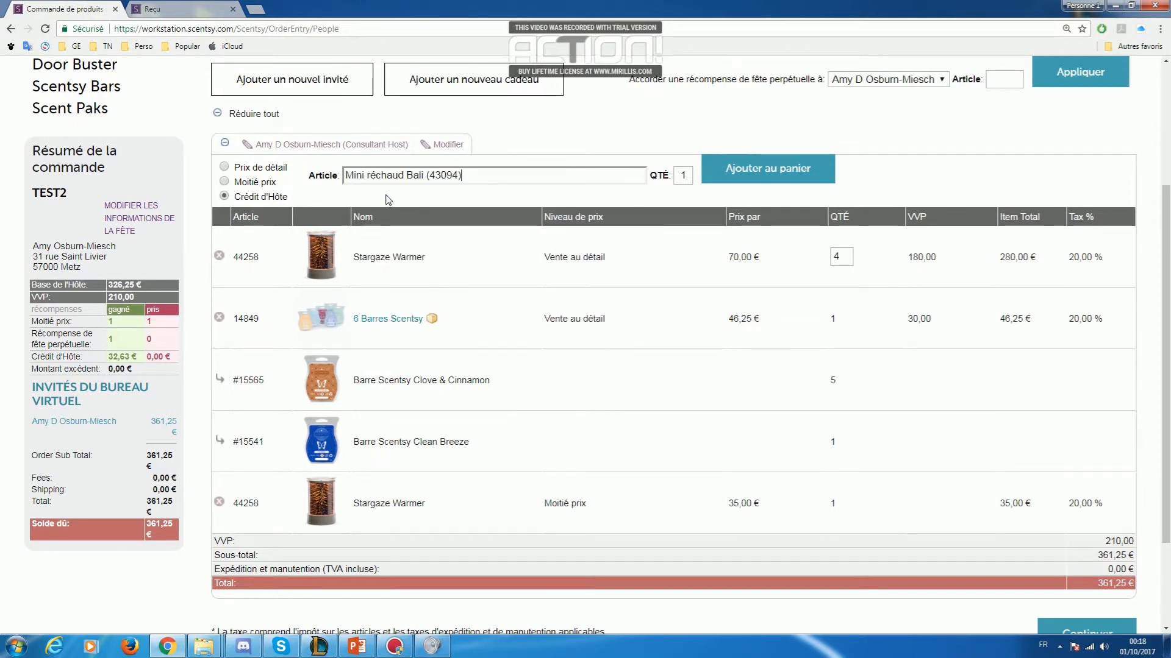
click(750, 178)
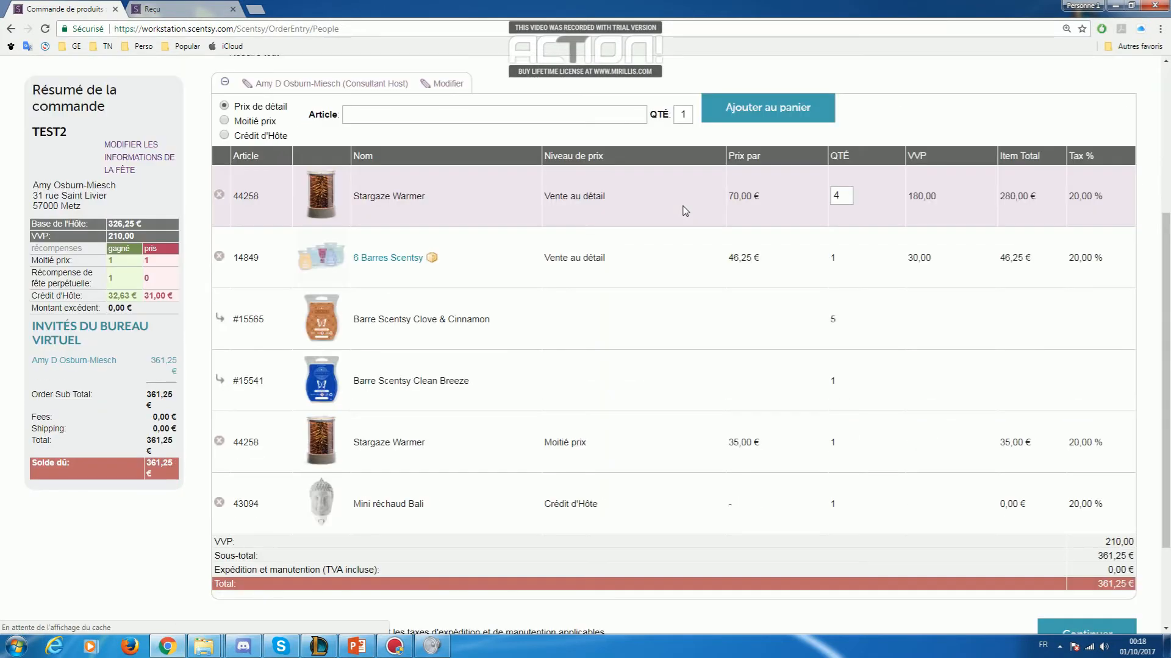
- Check the Mini réchaud Bali's item total and compare the host credit earned with the credit used
drag(978, 500, 1049, 509)
mouse_move(168, 296)
mouse_down()
mouse_move(111, 293)
mouse_move(177, 306)
mouse_up()
click(150, 297)
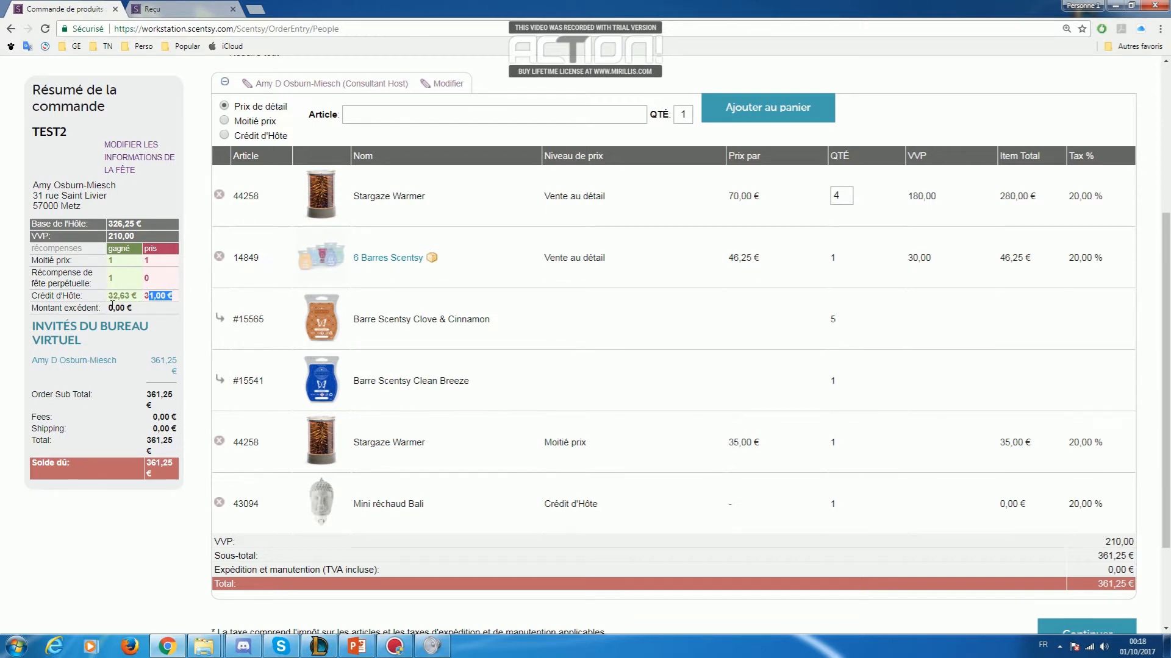
click(157, 298)
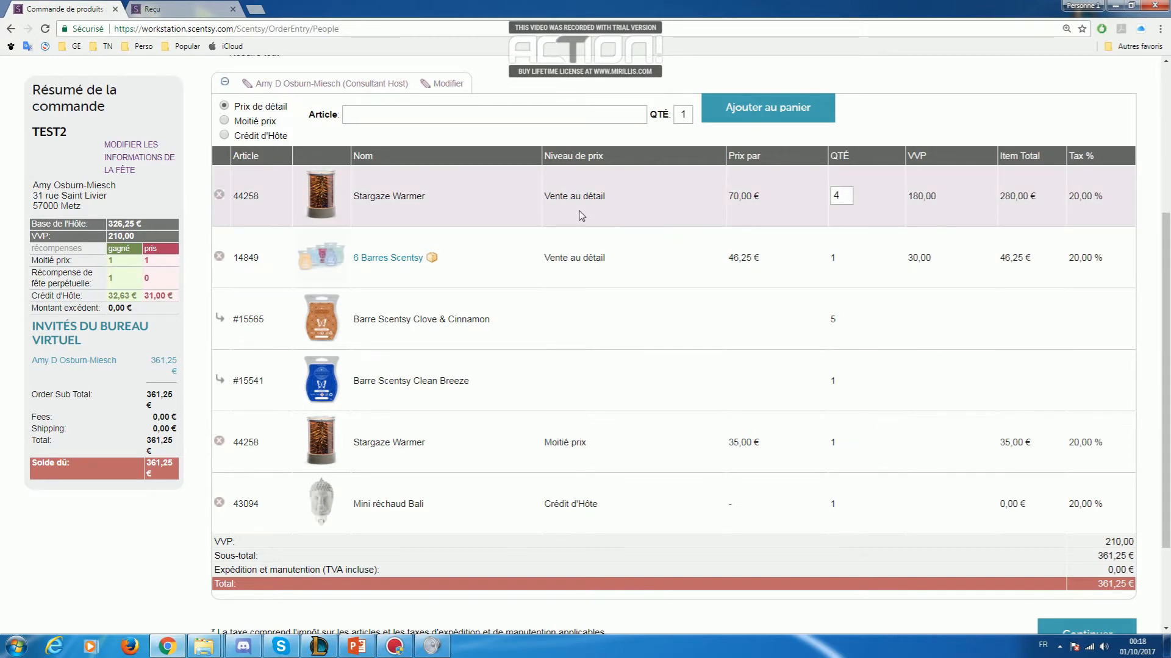
- Apply the perpetual party reward to the host for the 6 Barres Scentsy multipack, entered as article MP-6P
scroll(604, 183, up, 1)
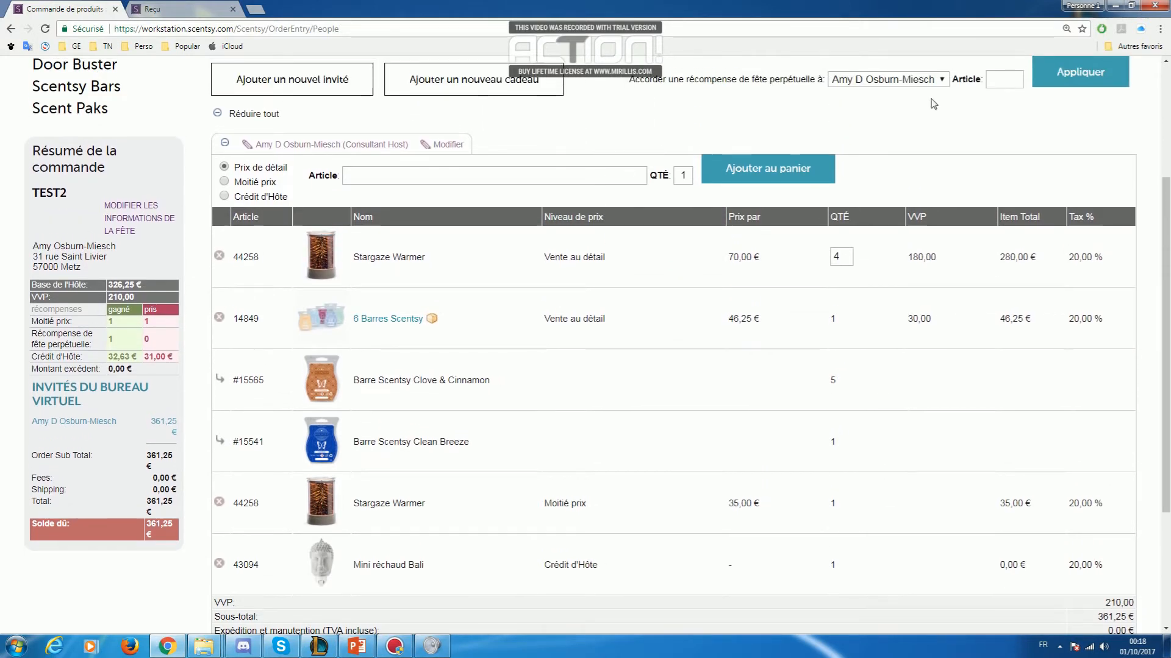
click(1003, 73)
drag(27, 342, 176, 345)
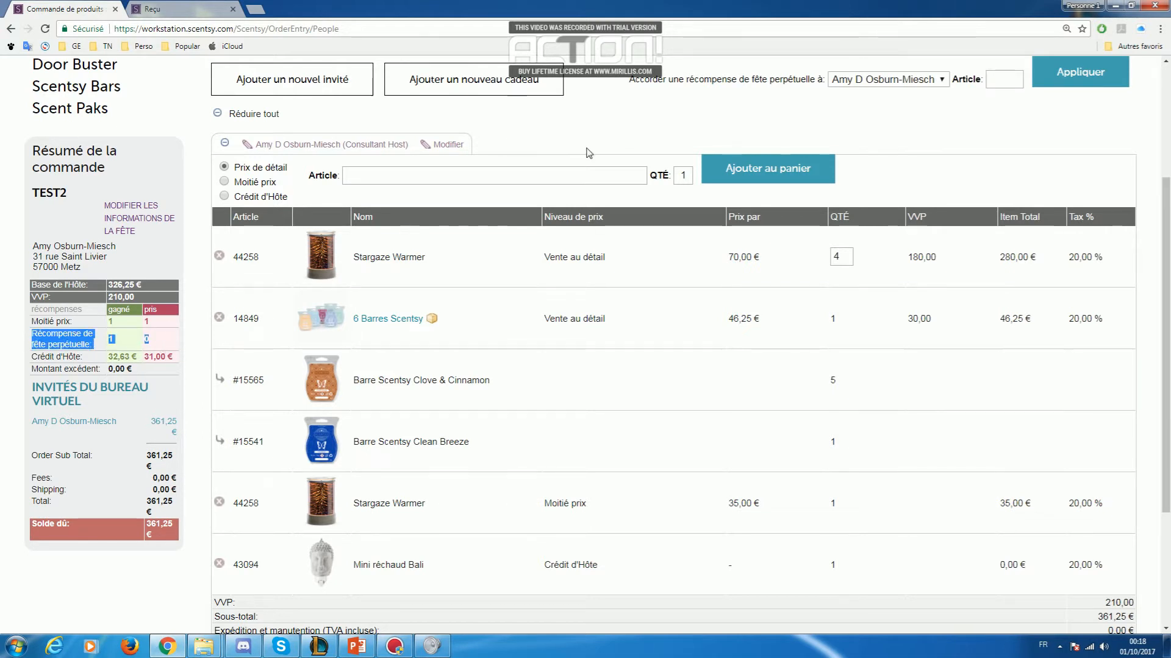
scroll(959, 143, up, 2)
click(1004, 198)
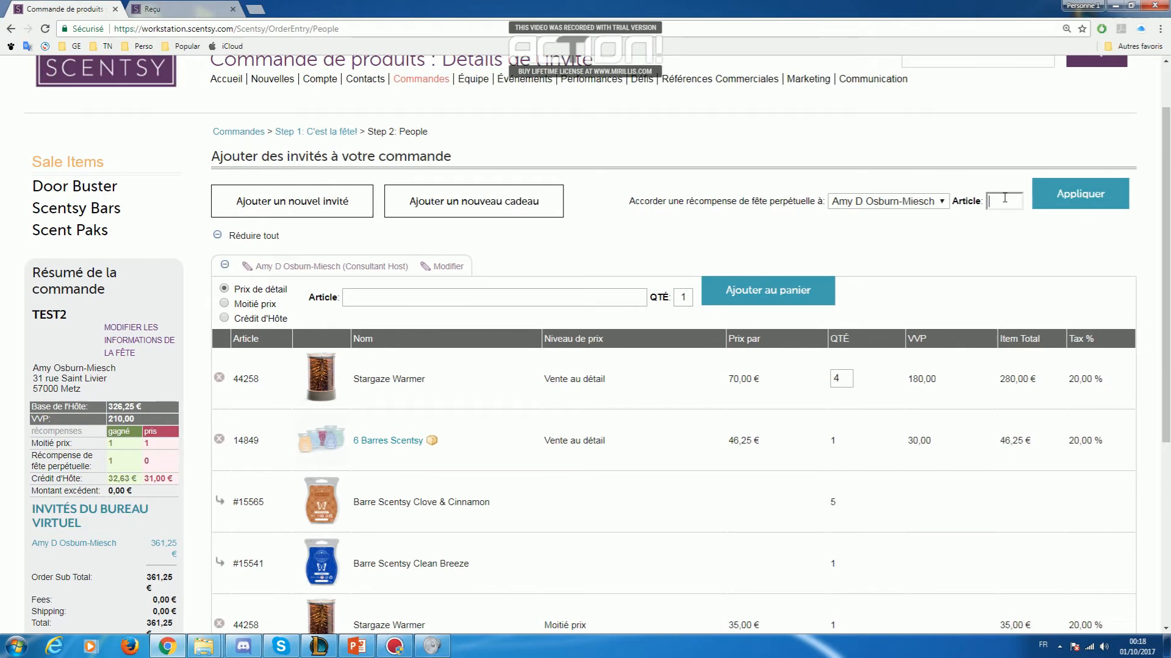
text(14849)
click(1029, 221)
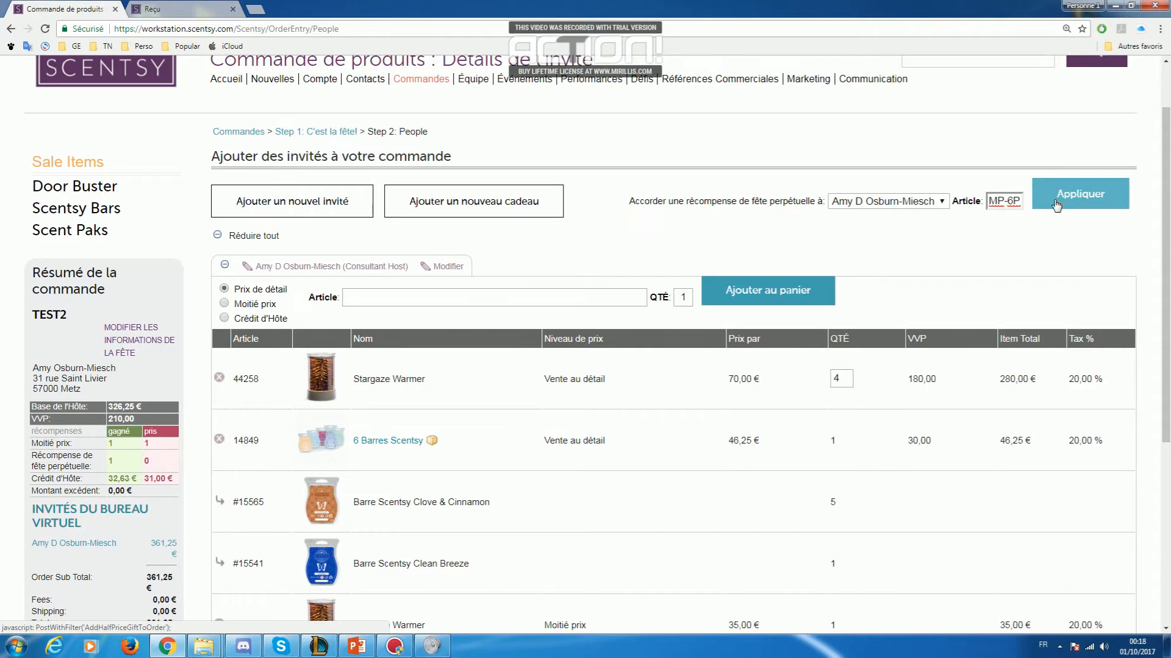
click(1056, 205)
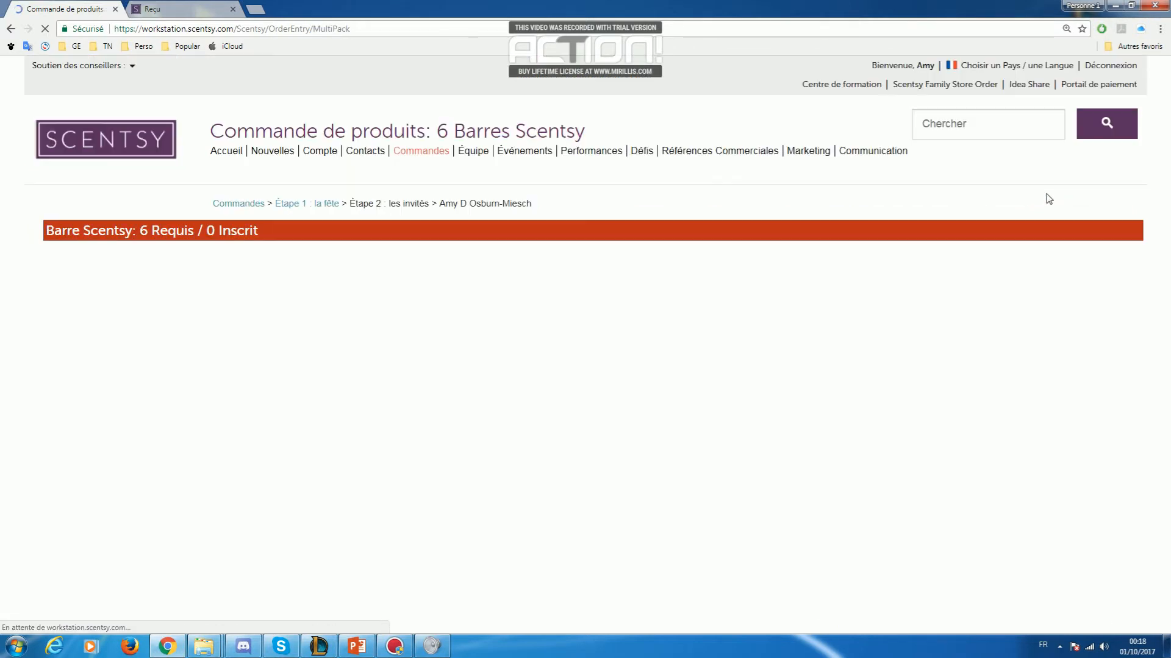
- Fill the reward multipack with six Barre Scentsy Pink Haze (32566) and save it
click(87, 266)
text(ba)
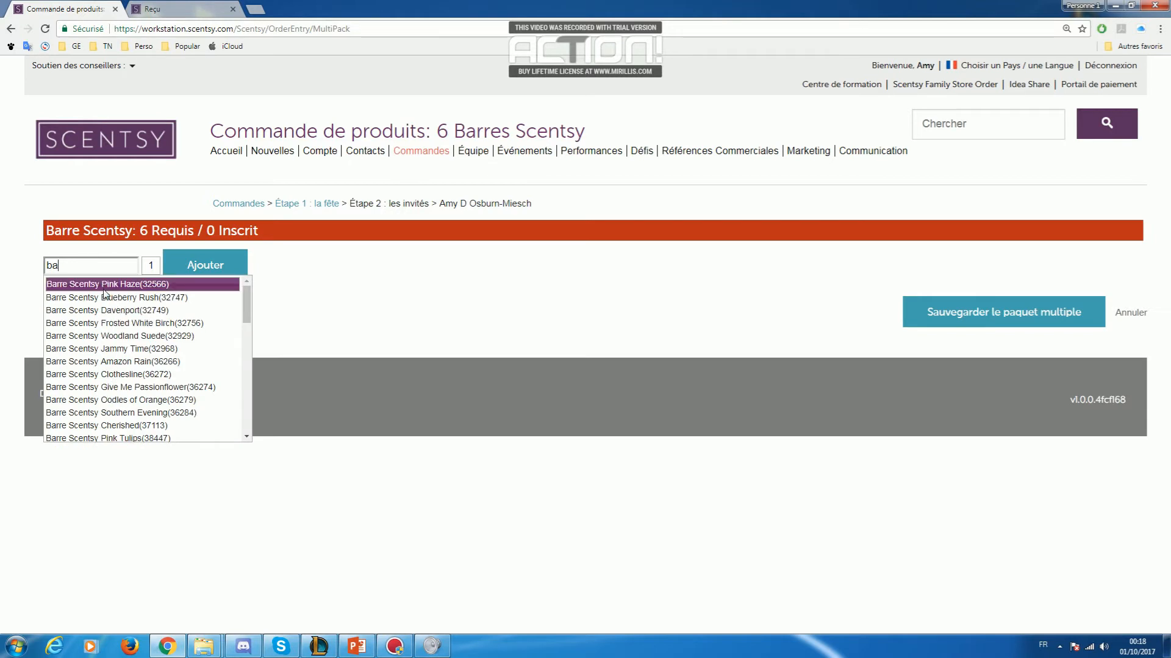
click(105, 294)
text(6)
click(208, 268)
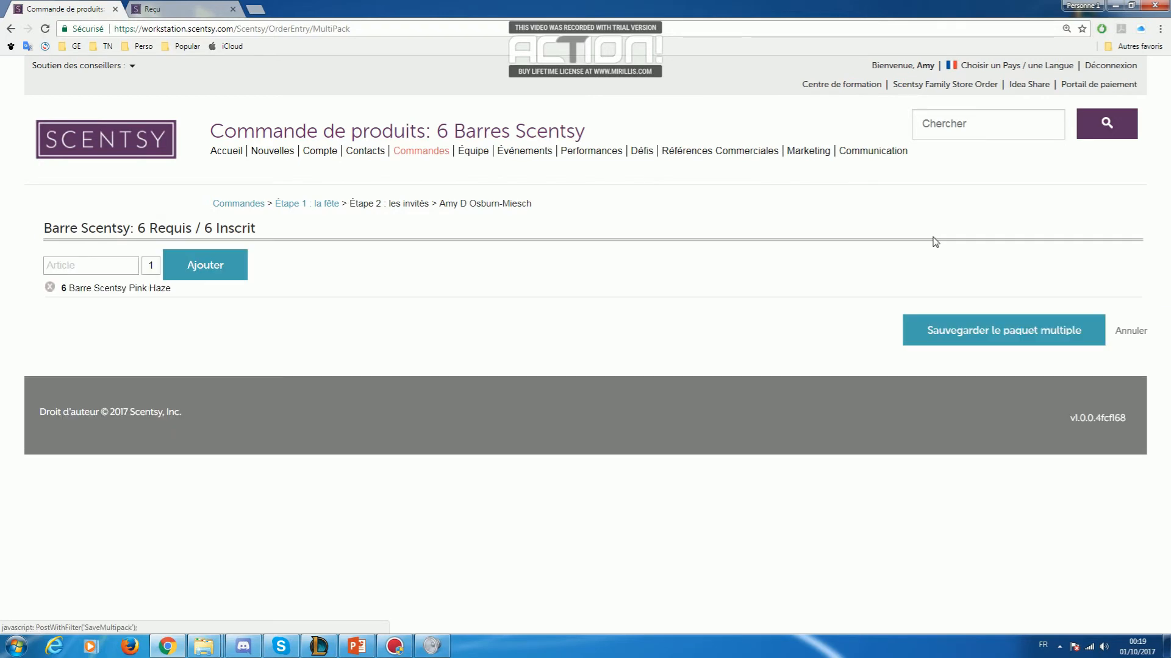
click(1002, 345)
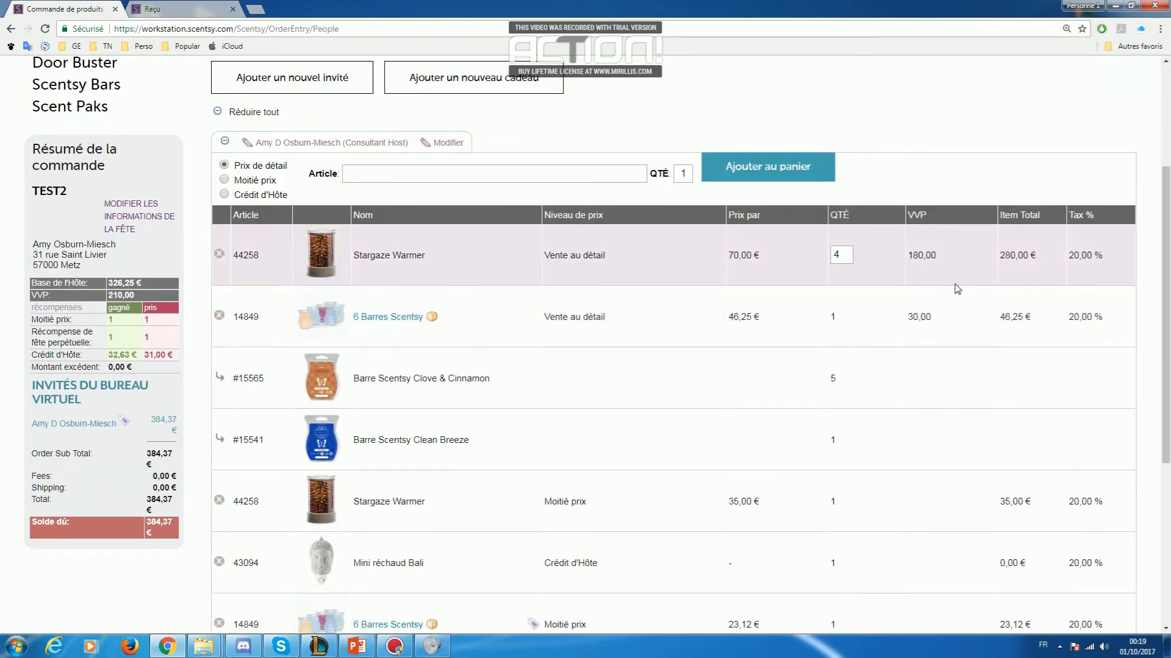
- Review the half-price multipack line in the cart and the perpetual party reward's earned and used amounts in the summary
scroll(881, 244, down, 3)
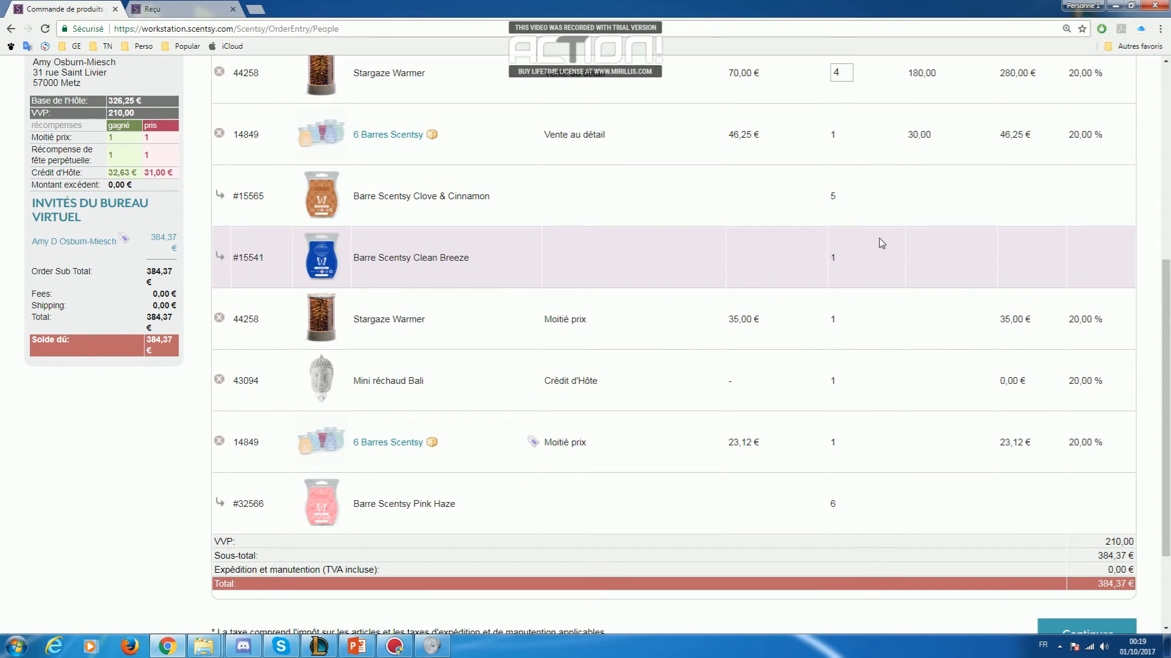
scroll(671, 278, up, 4)
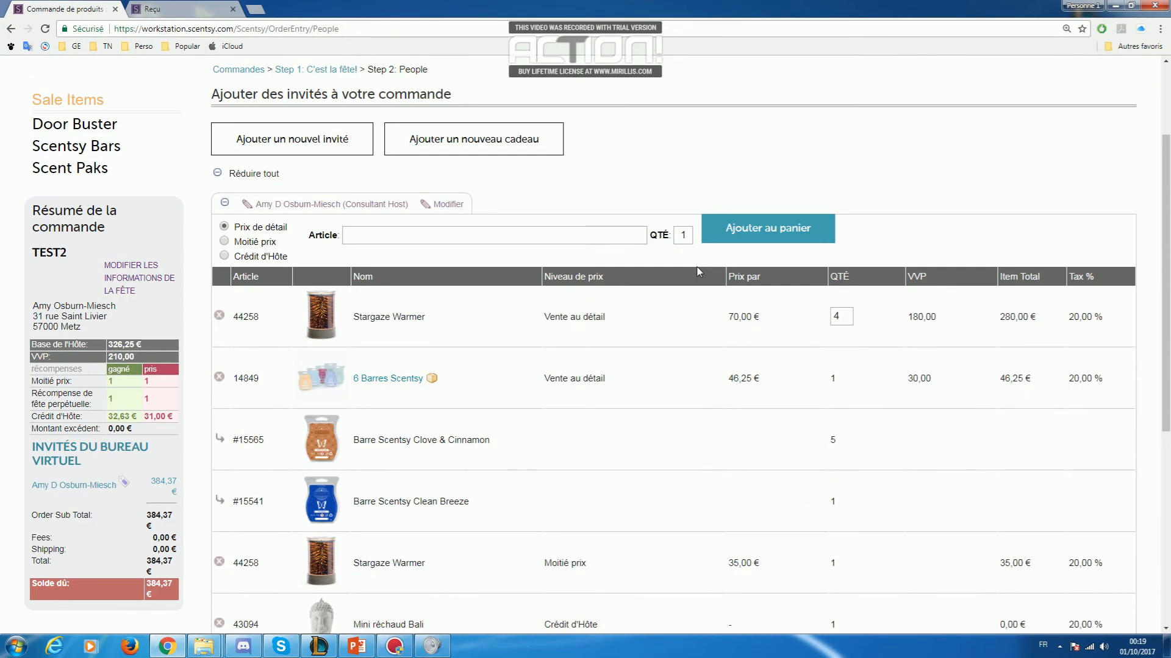
scroll(847, 207, up, 2)
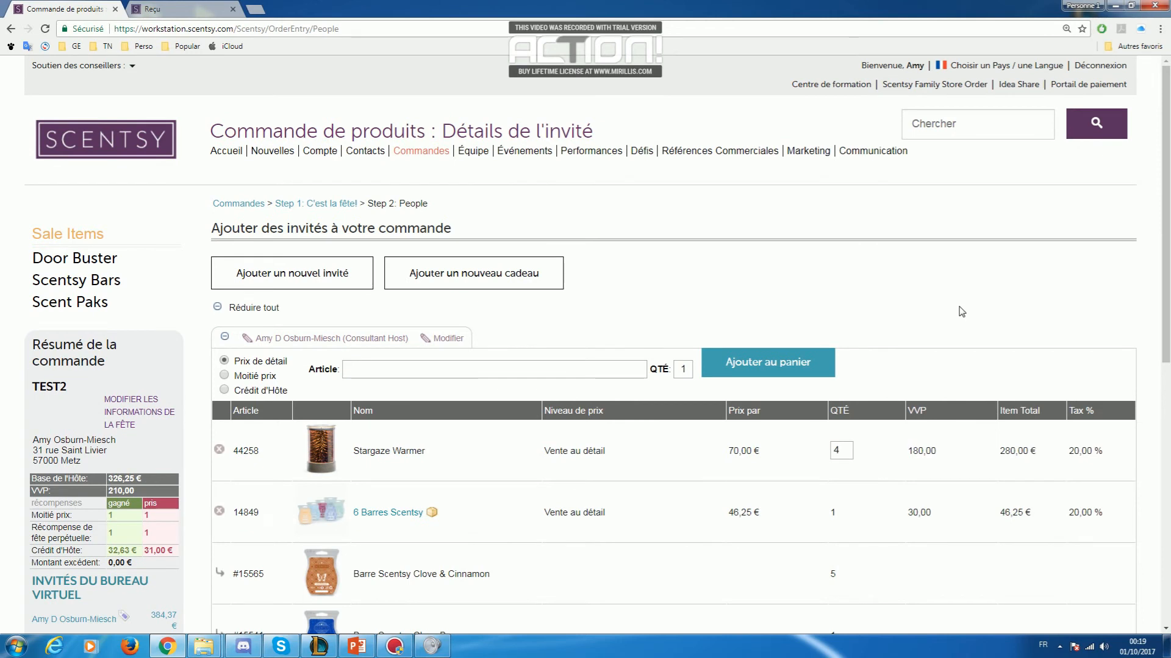
drag(168, 537, 53, 535)
click(141, 540)
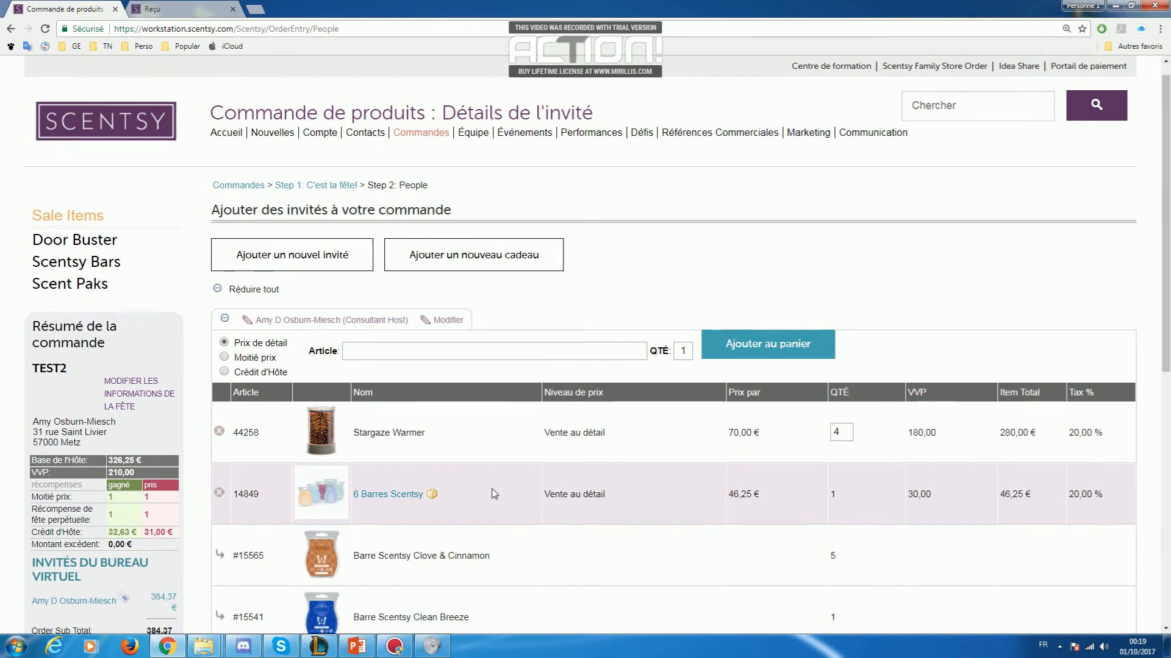
- Review the host's full cart, comparing retail and reward line prices, and check the order's VVP and subtotal
scroll(268, 414, down, 8)
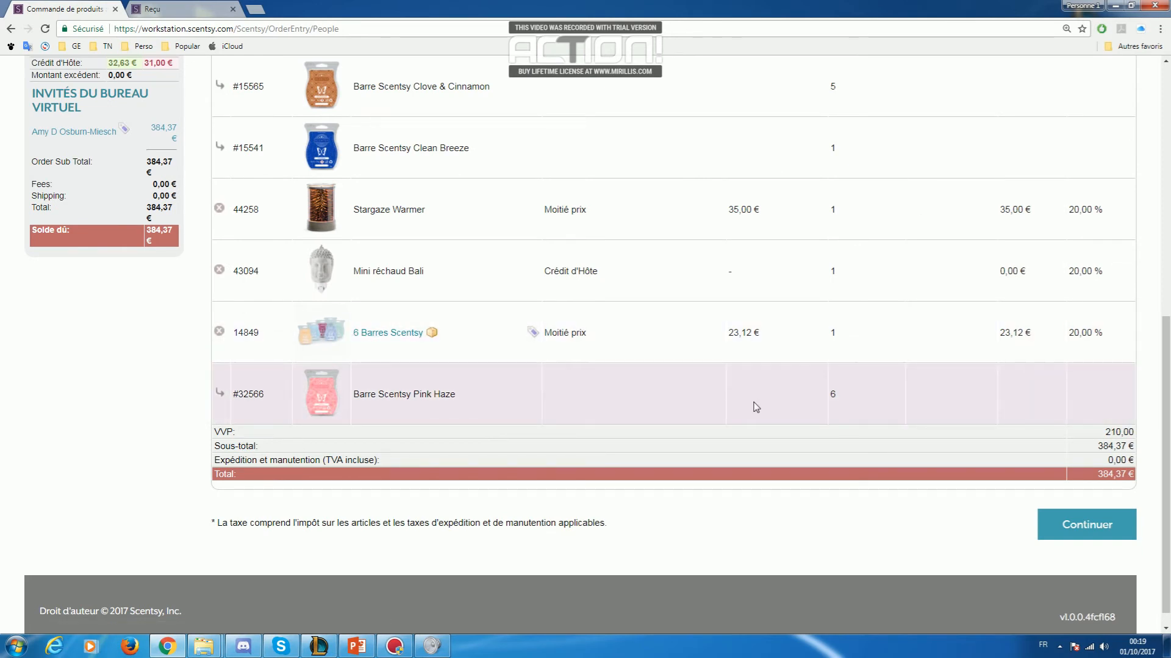
scroll(783, 360, up, 4)
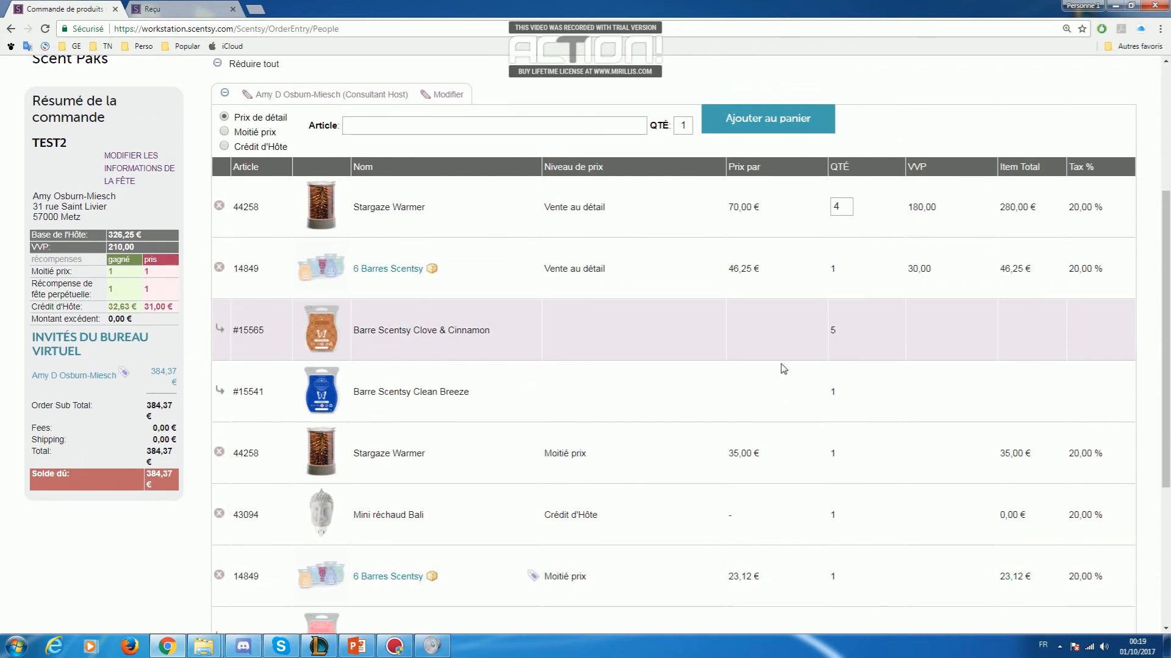
drag(728, 206, 766, 210)
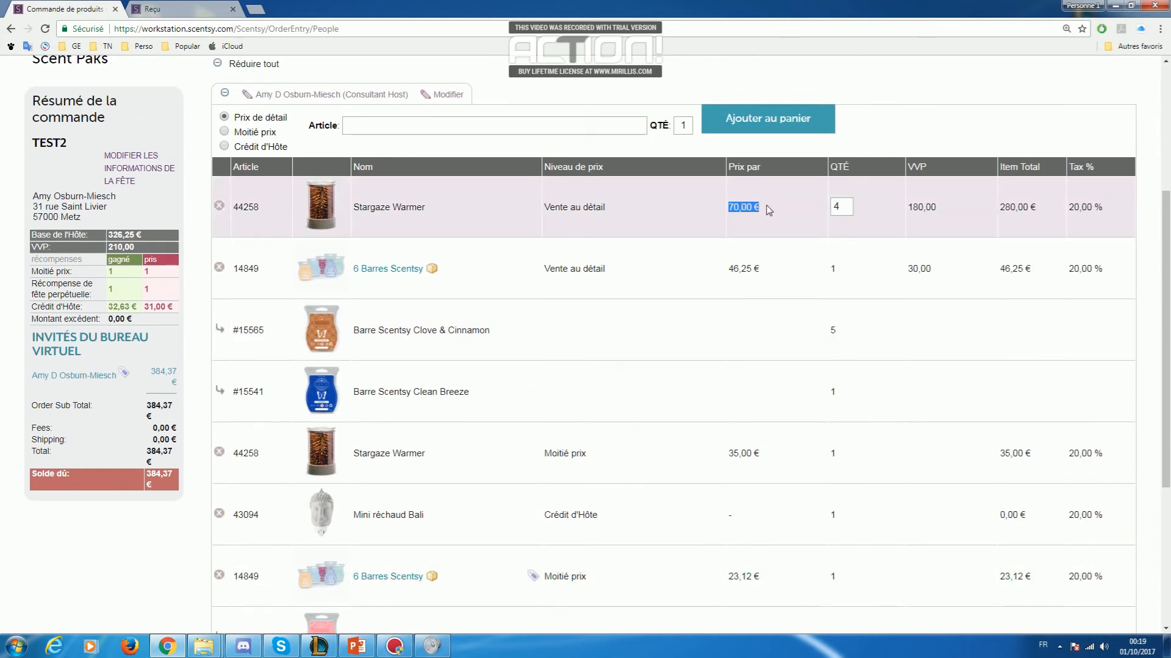
scroll(769, 210, down, 5)
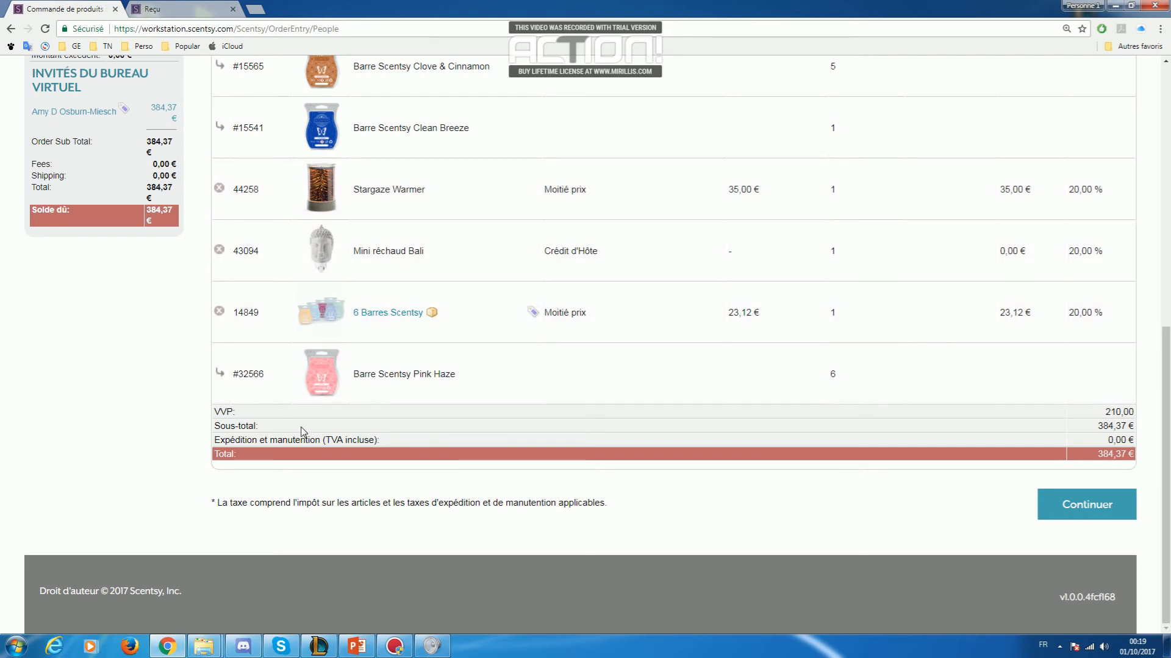
drag(218, 414, 1131, 413)
click(240, 423)
scroll(1117, 425, up, 4)
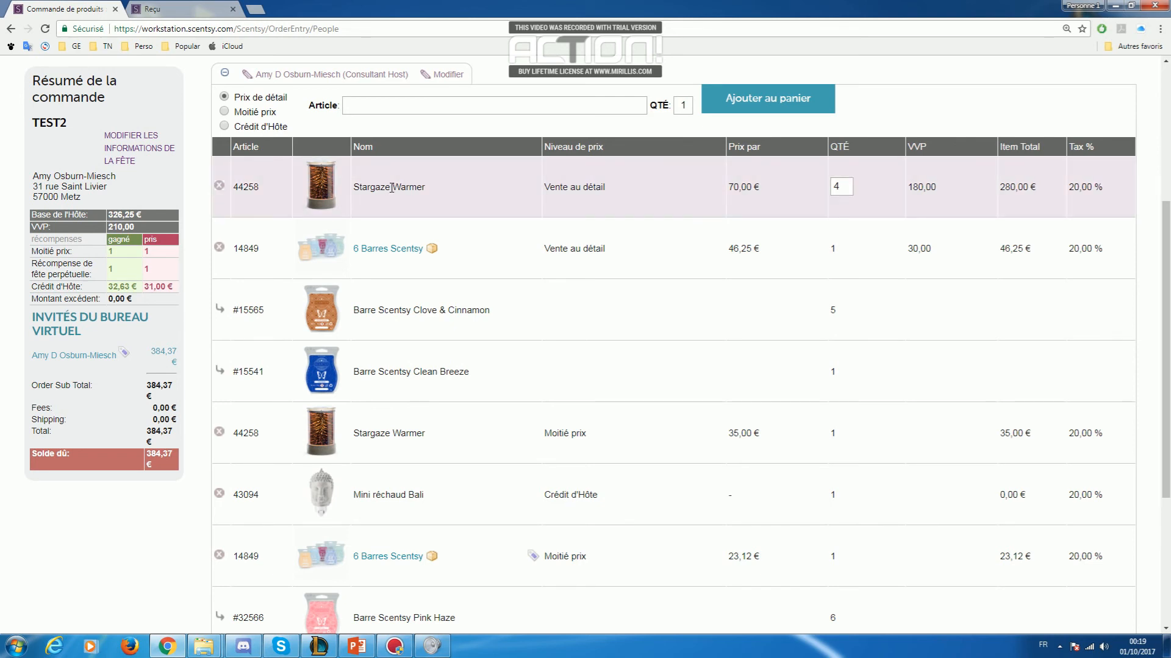
scroll(542, 213, down, 4)
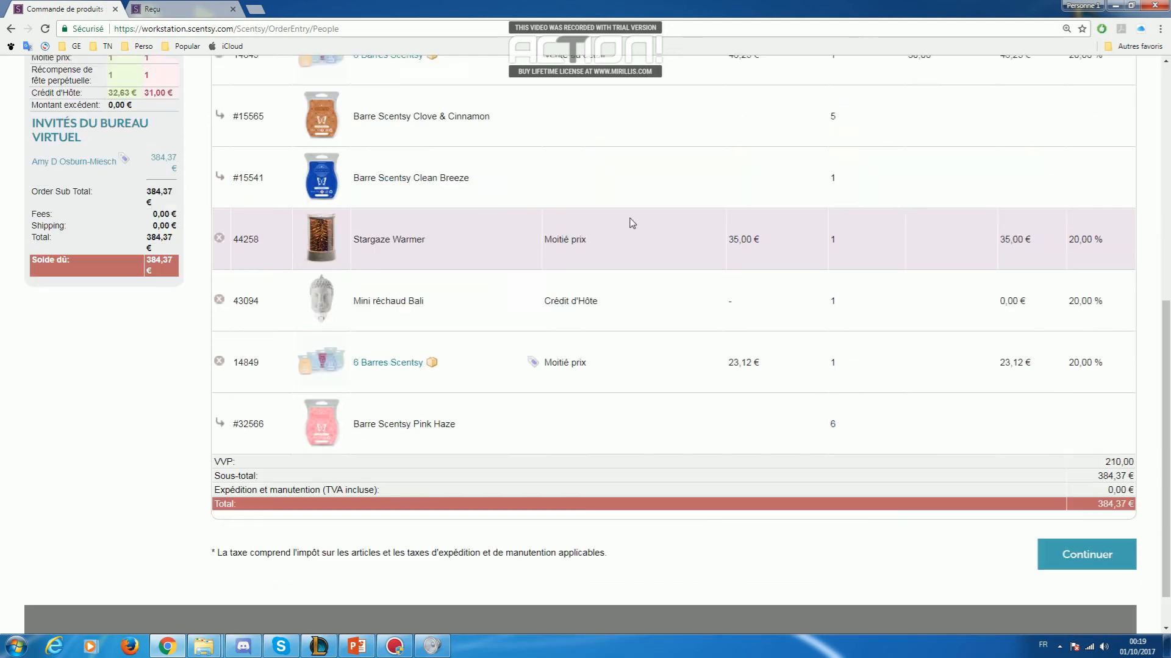
- Continue to the payment stage of the order and view the available payment types
click(1061, 507)
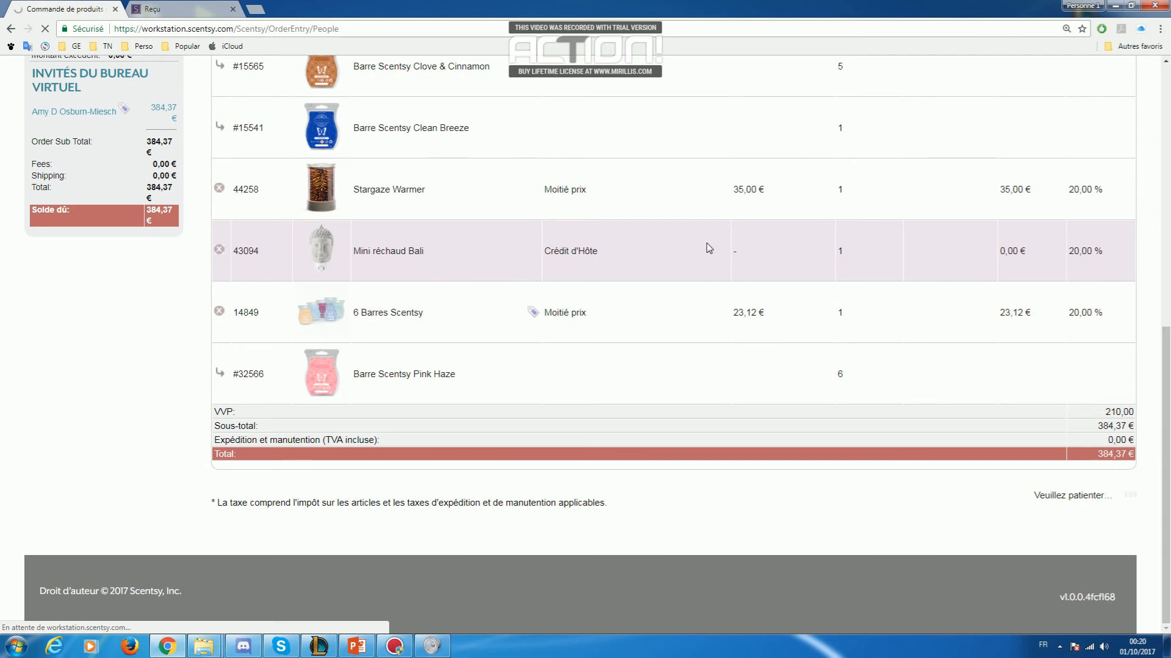
scroll(709, 248, up, 8)
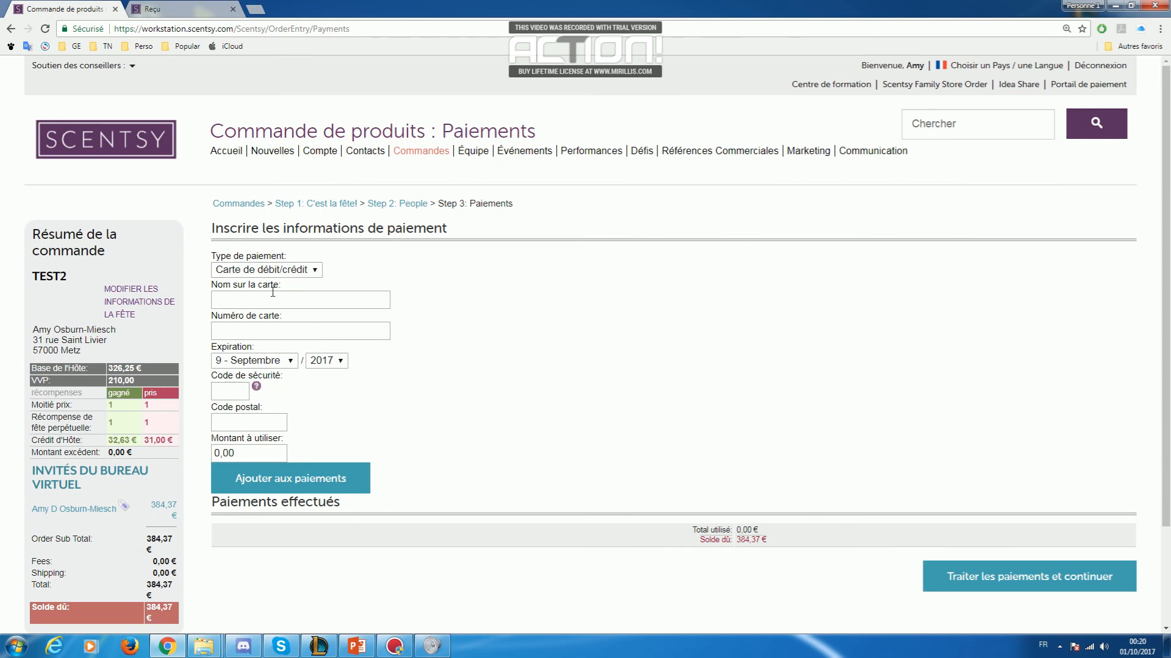
click(275, 269)
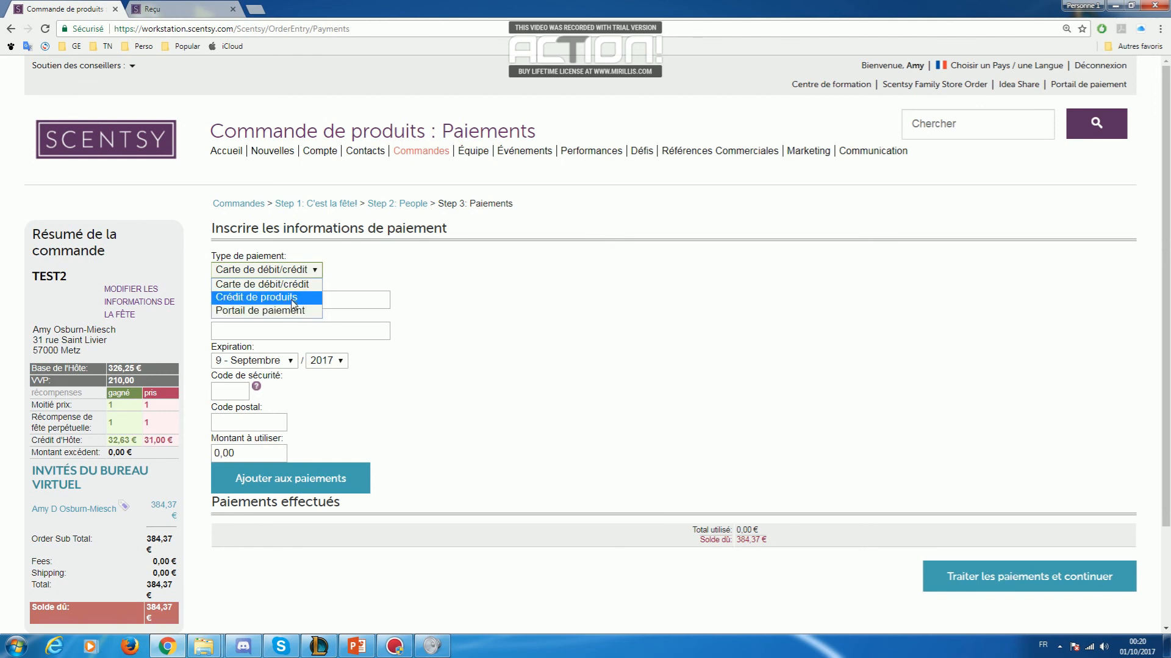
click(433, 277)
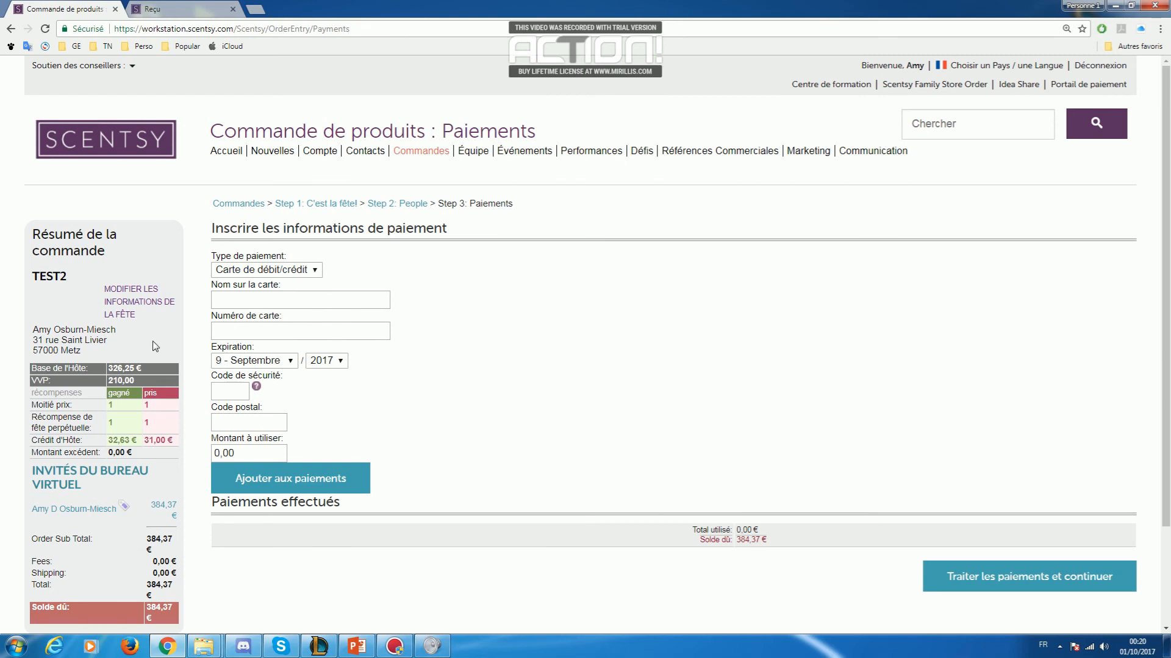